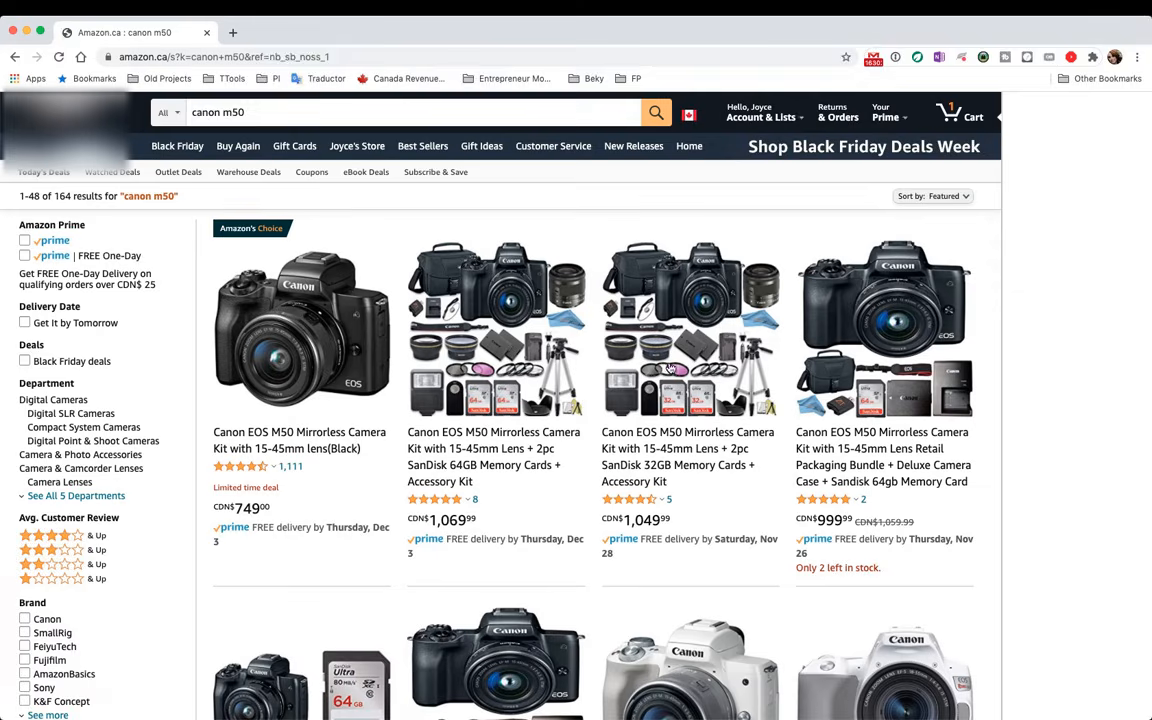
# Open the Canon EOS M50 kit with 15-45mm lens result and scroll to its Add to Wish List button
pyautogui.click(288, 287)
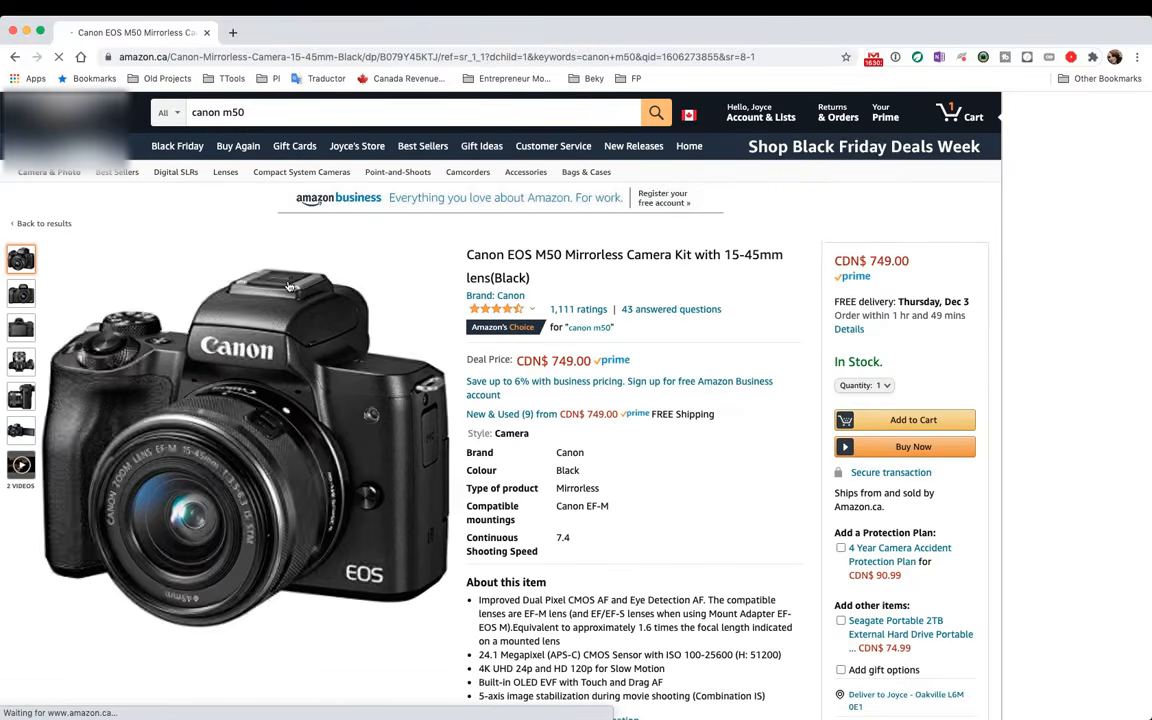
pyautogui.scroll(-2, 400, 480)
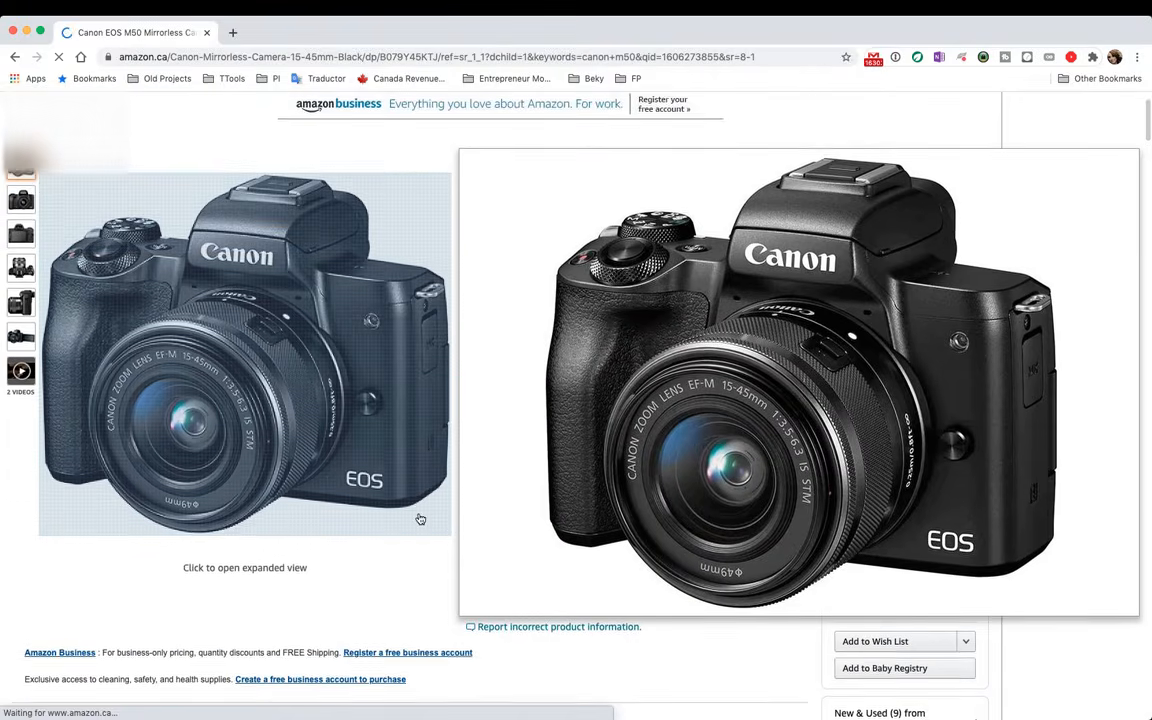
pyautogui.scroll(-1, 724, 416)
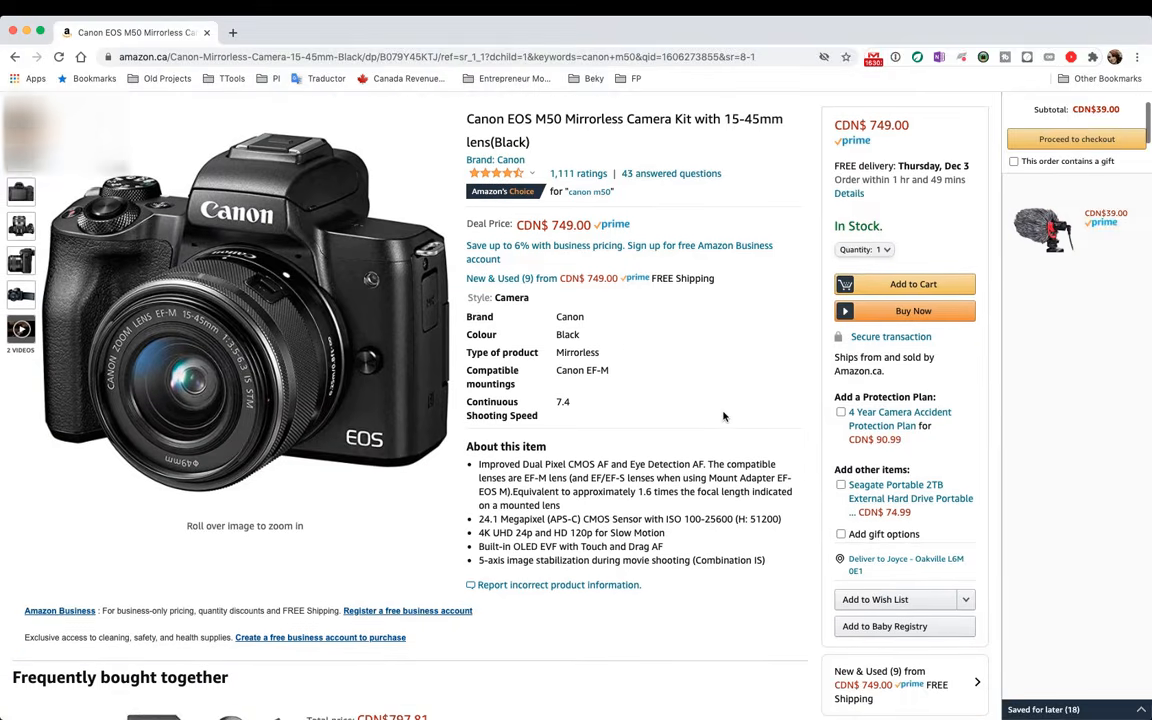
pyautogui.scroll(-2, 724, 416)
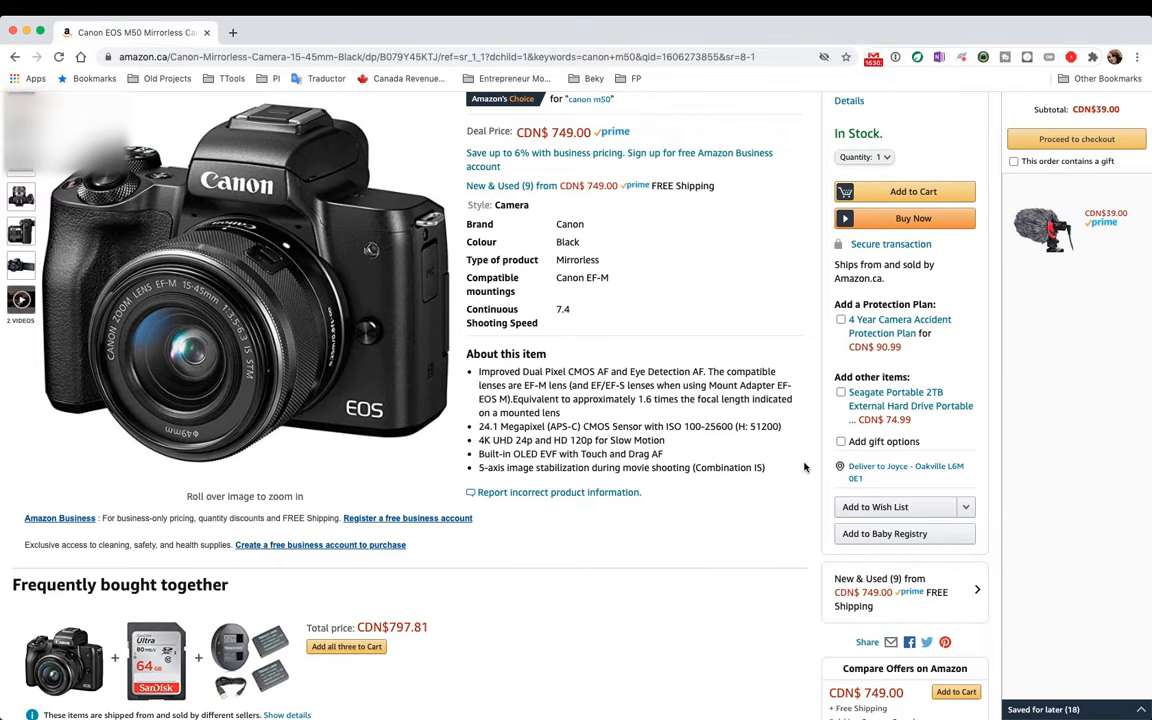
pyautogui.scroll(-2, 758, 484)
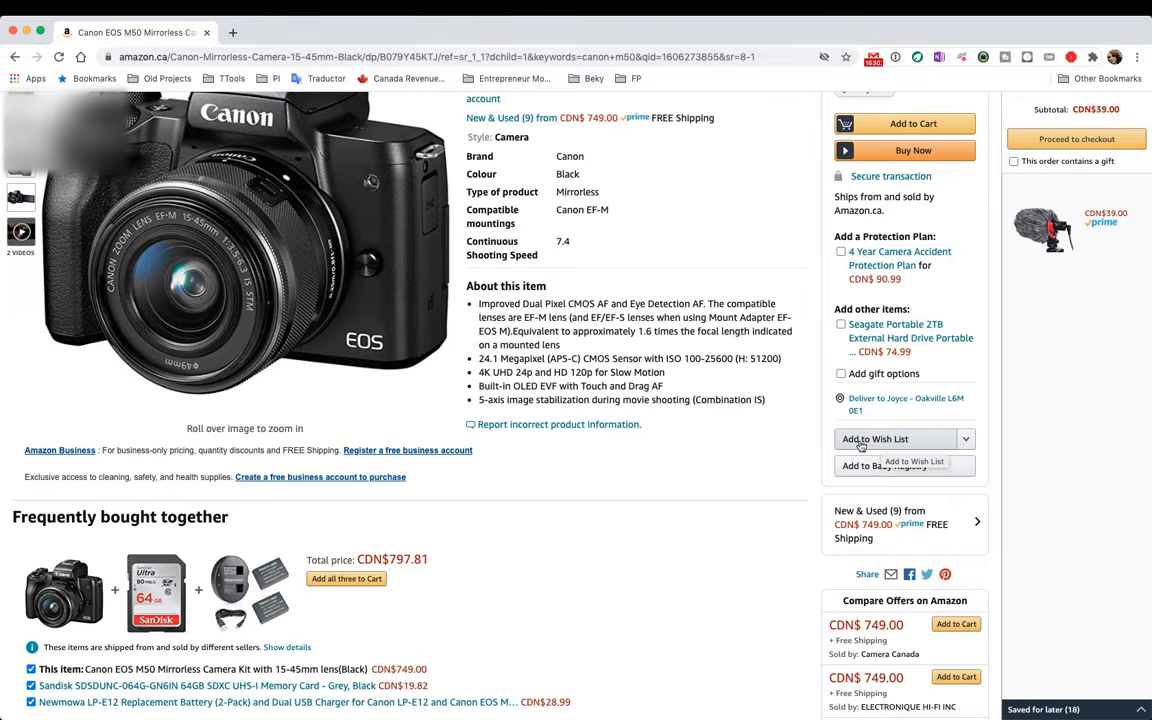
# From the camera's Add to Wish List menu, create a new list named 'EM Wishlist' holding the camera
pyautogui.click(965, 442)
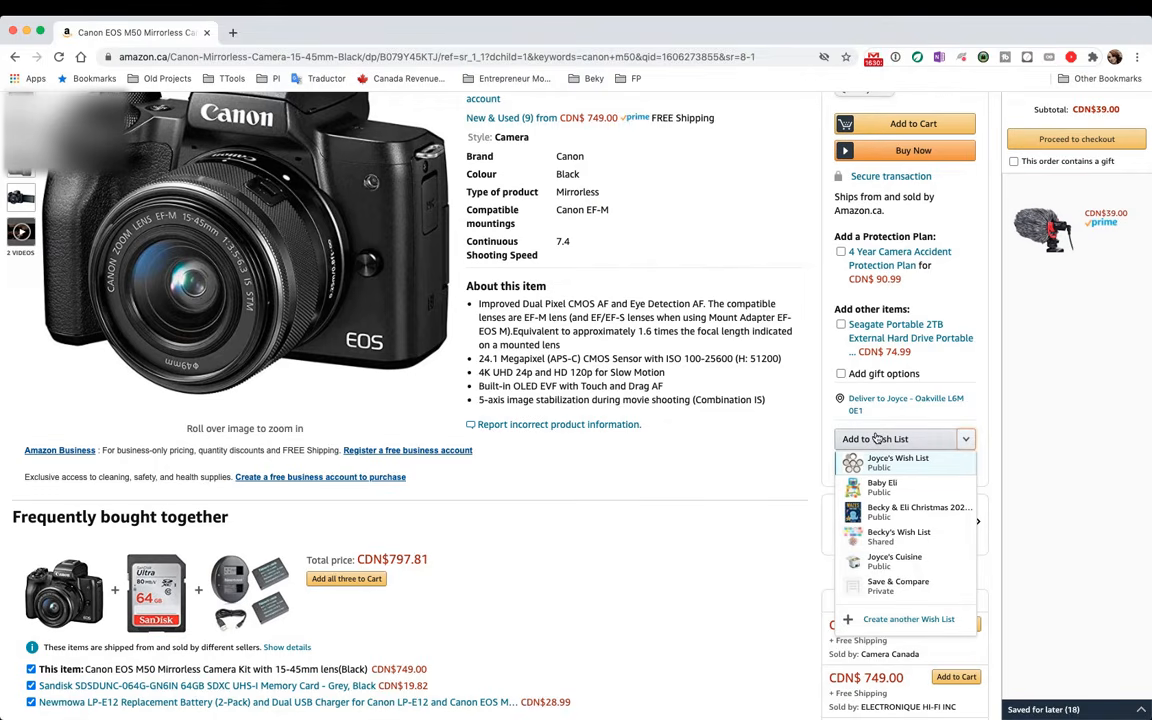
pyautogui.click(884, 620)
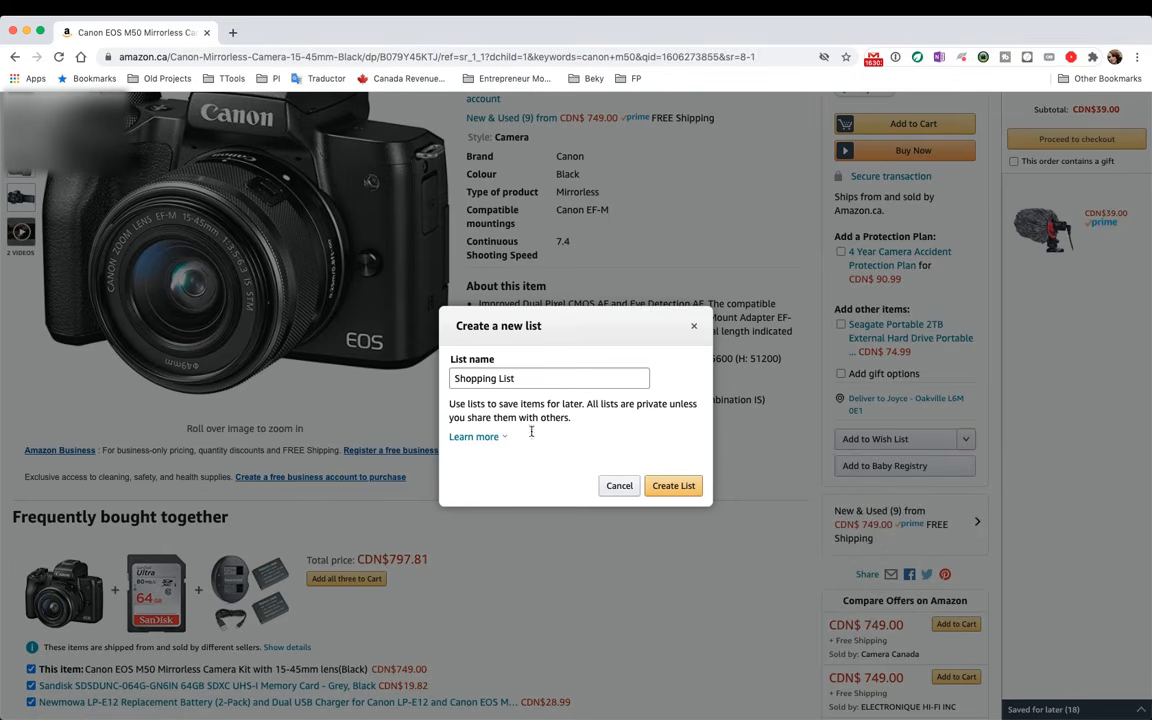
pyautogui.tripleClick(517, 382)
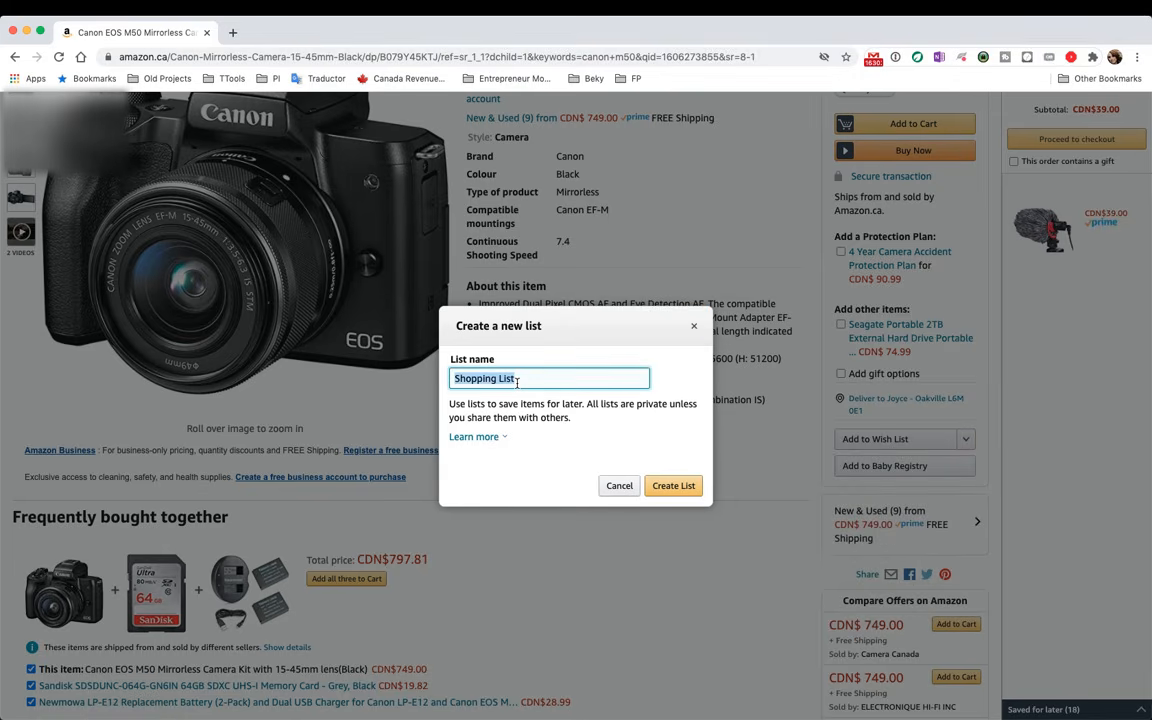
pyautogui.write('e')
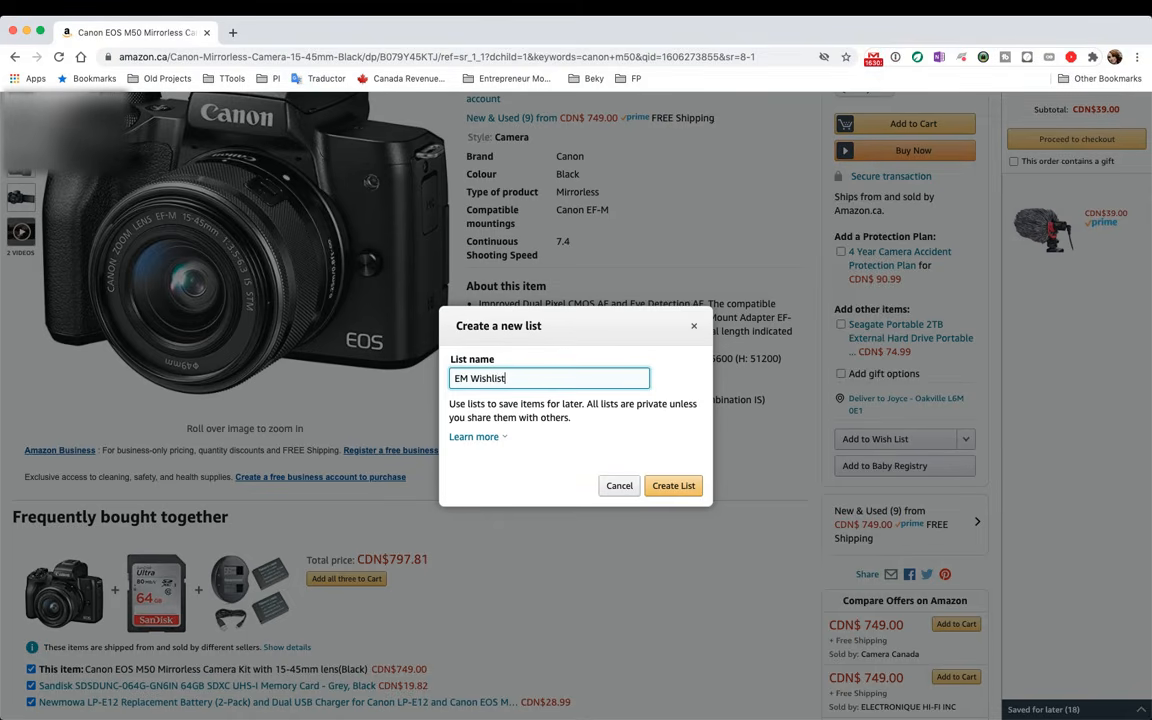
pyautogui.press('BackSpace')
pyautogui.click(674, 486)
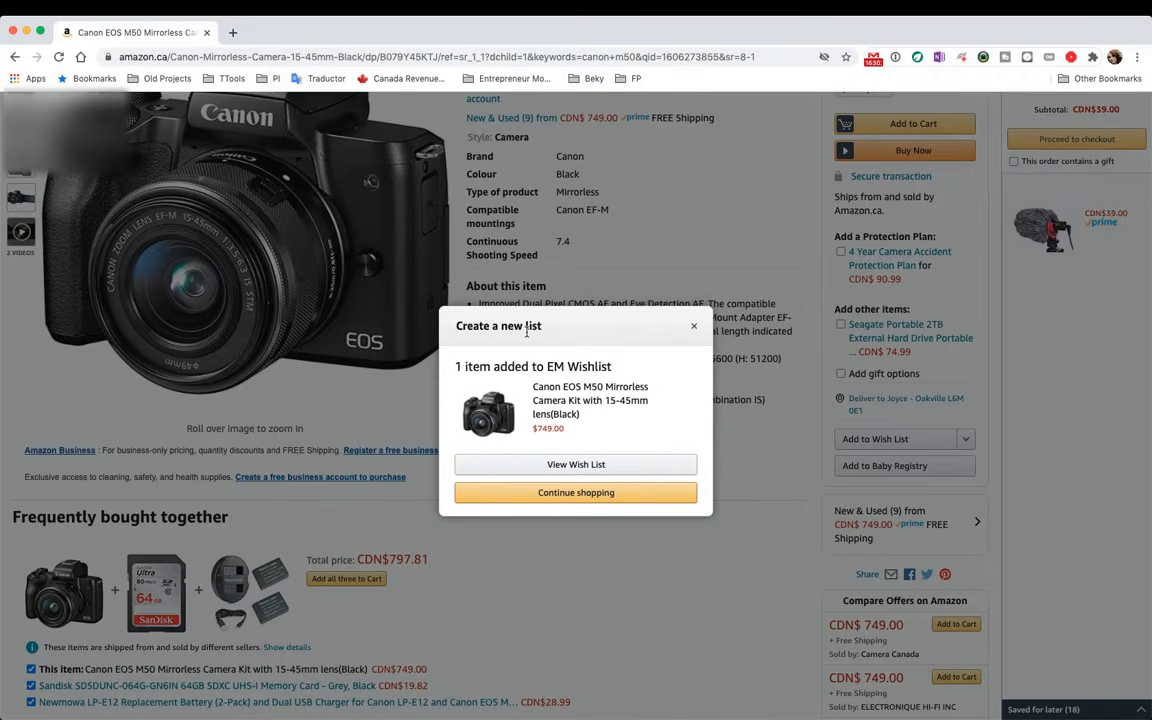
# Open the EM Wishlist in a new tab, showing its Private status and the Canon EOS M50 kit
pyautogui.rightClick(538, 469)
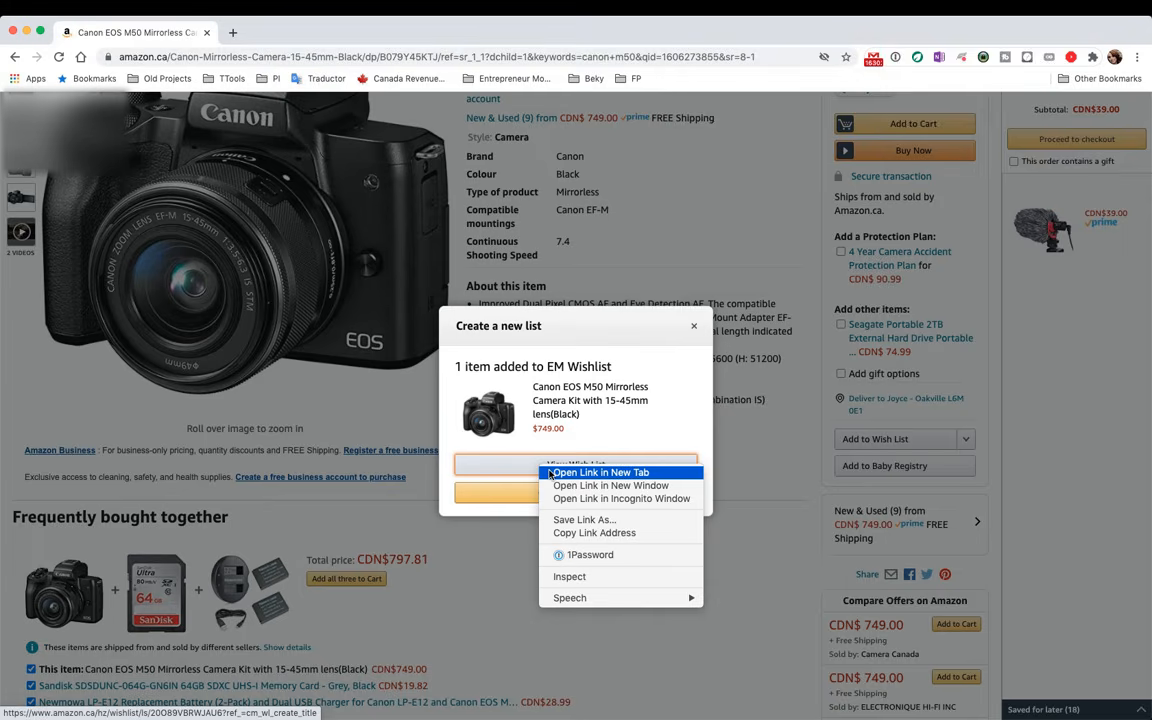
pyautogui.click(600, 472)
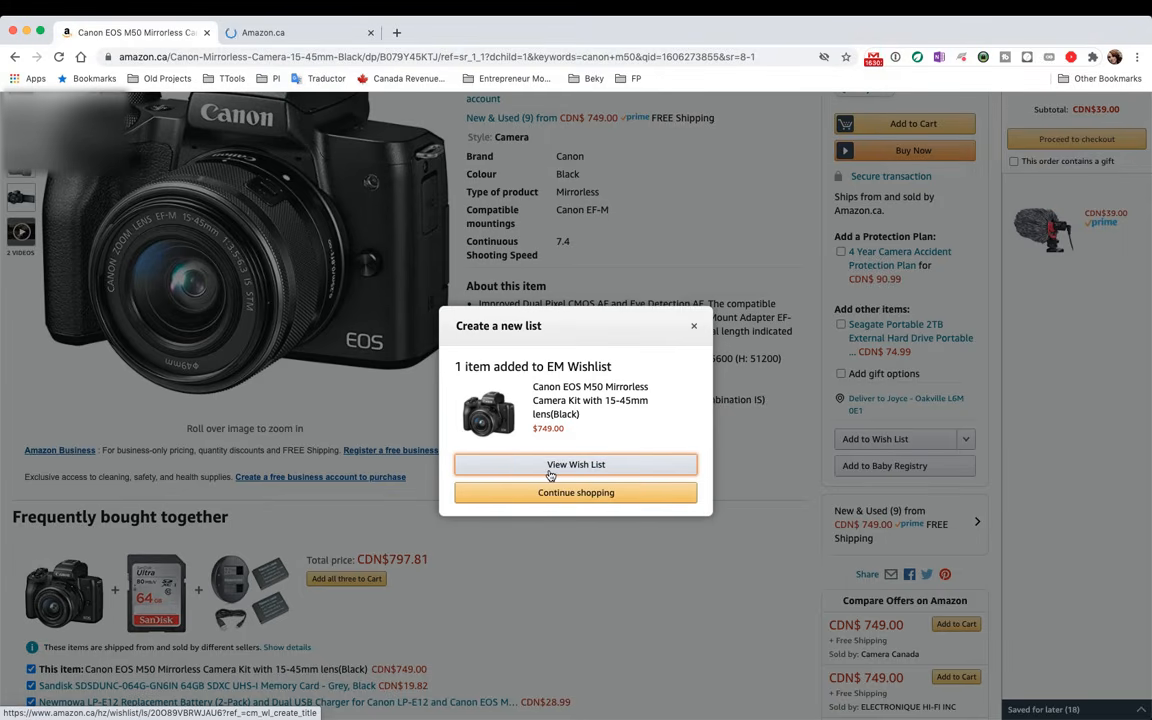
pyautogui.click(291, 36)
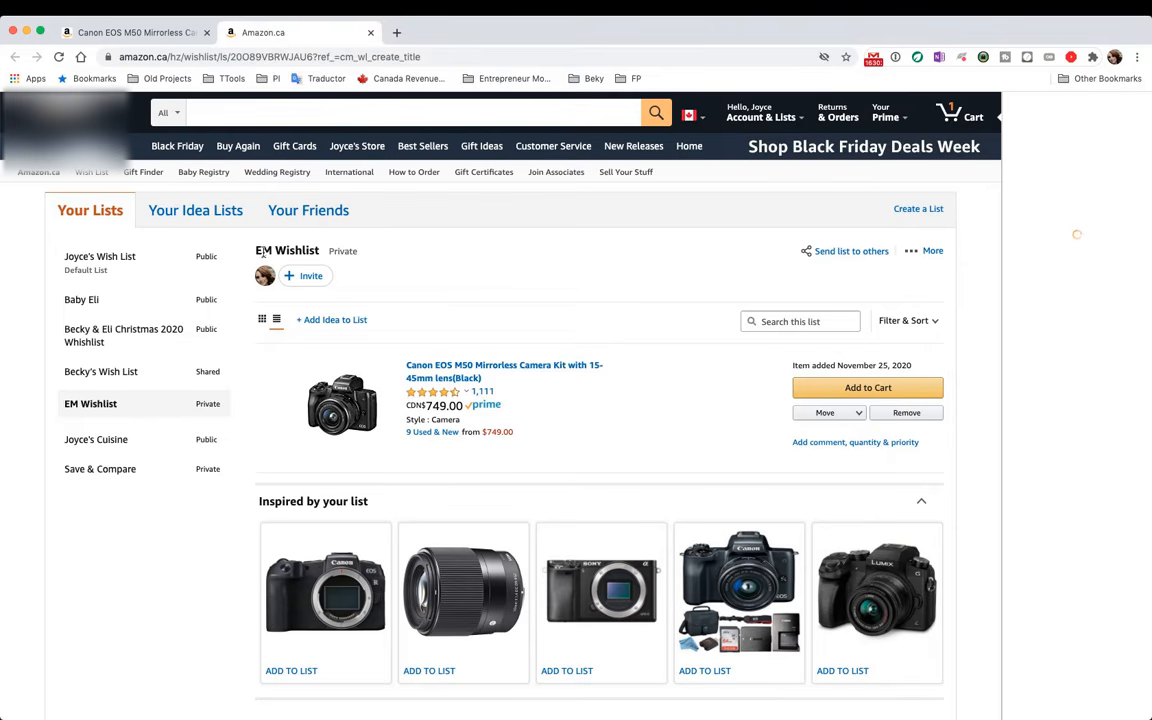
pyautogui.moveTo(256, 248); pyautogui.dragTo(295, 262)
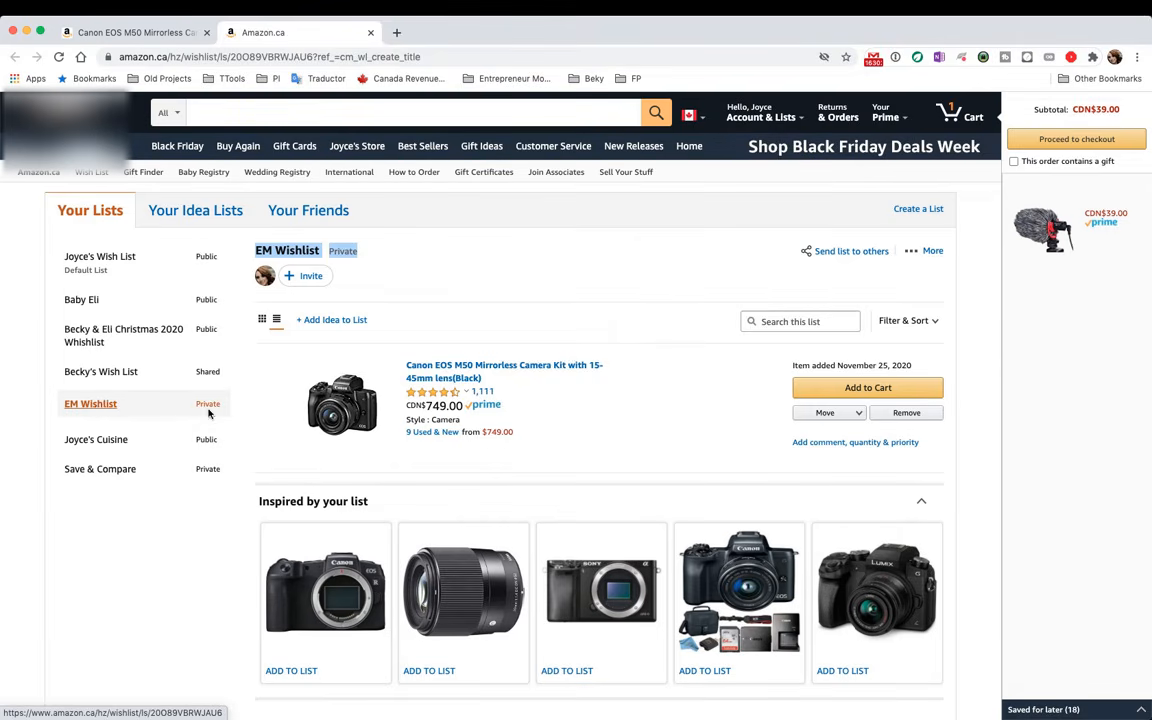
pyautogui.click(355, 113)
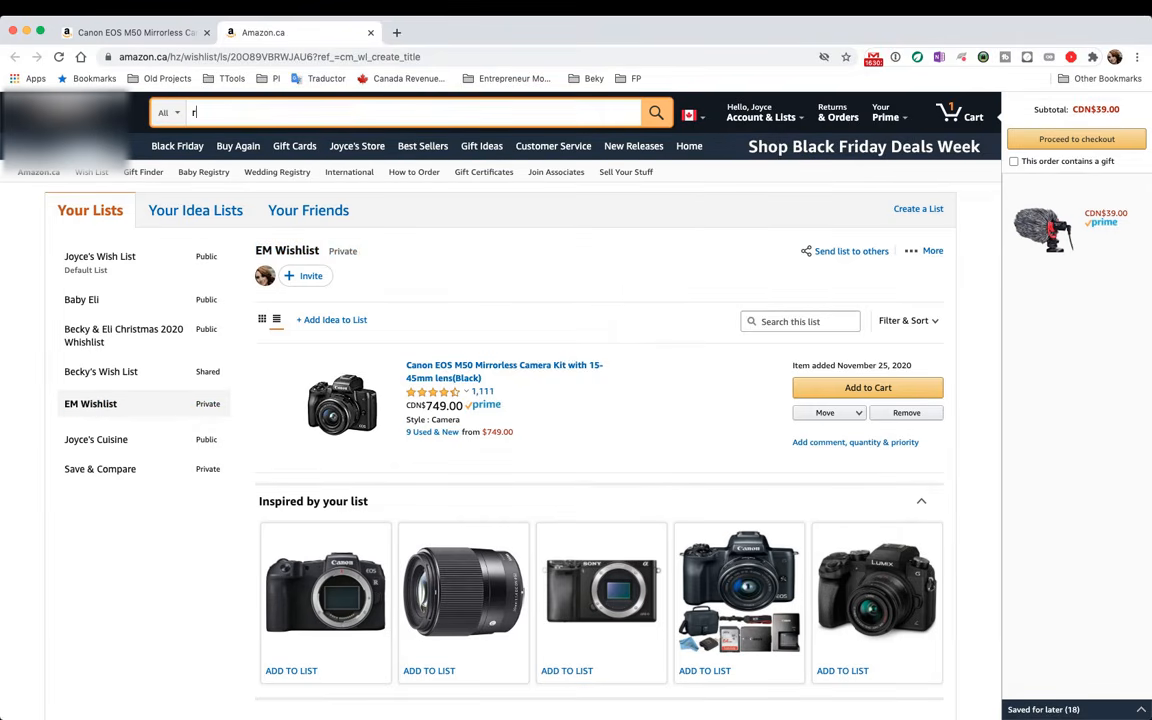
# Search for 'rode microphone' using the suggestion and scroll through the results
pyautogui.write('rode')
pyautogui.press('Down')
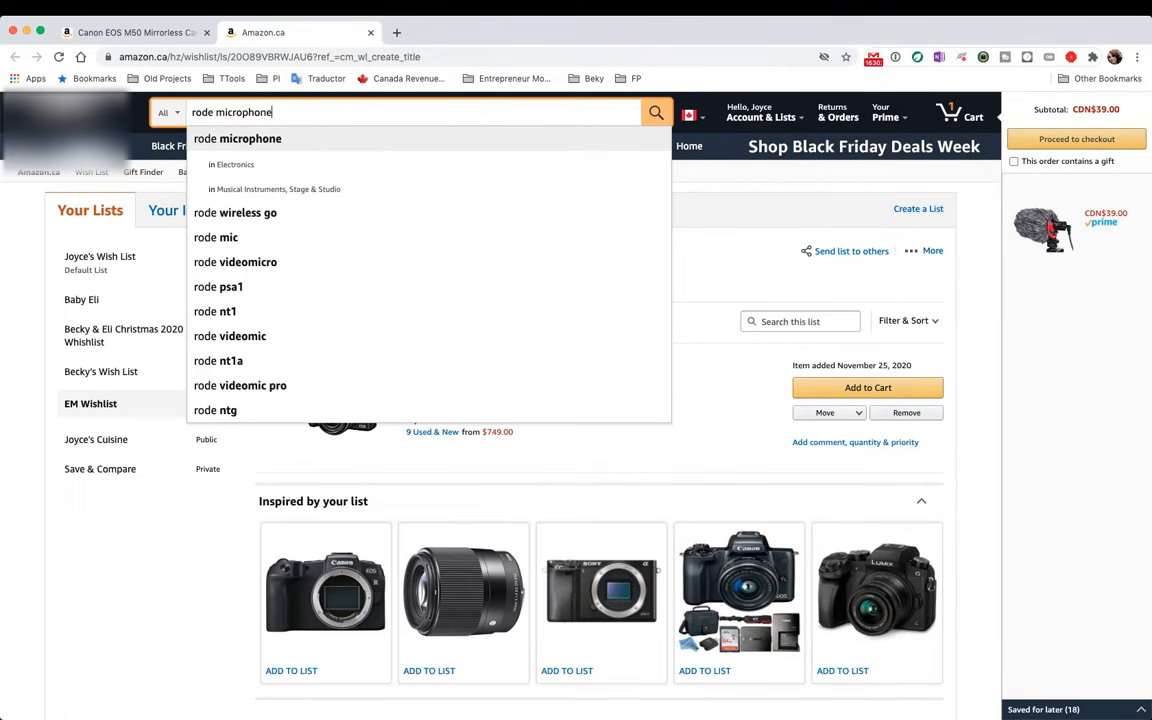
pyautogui.press('Return')
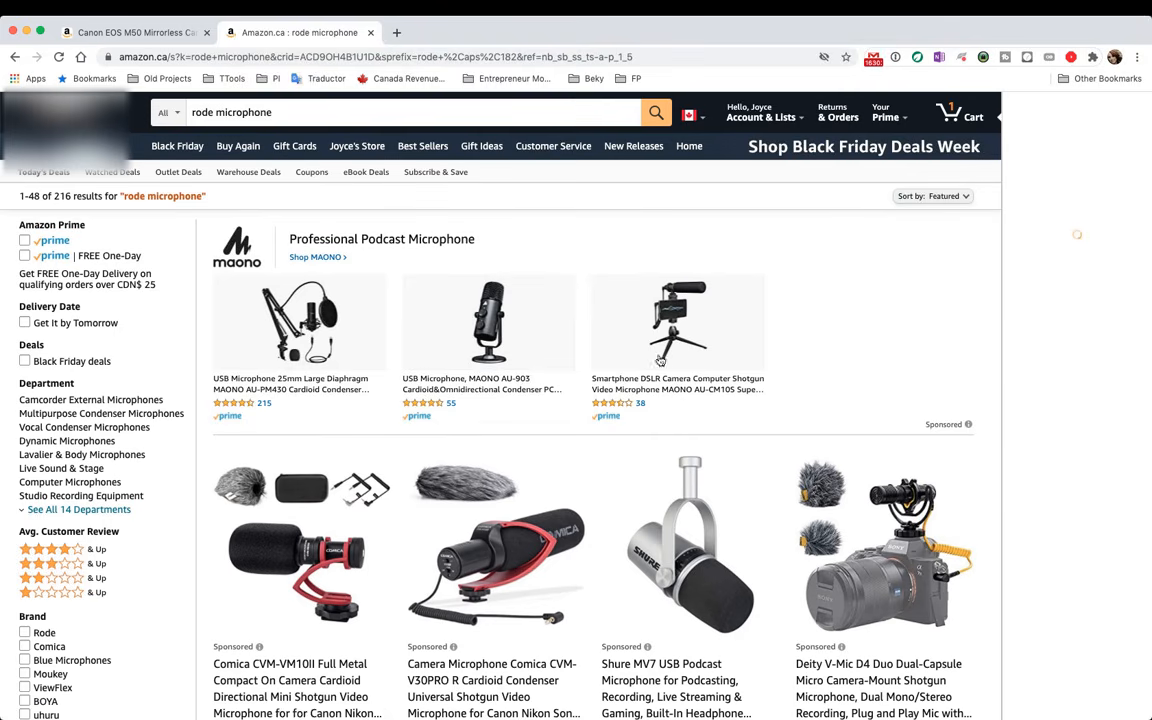
pyautogui.scroll(-2, 662, 367)
pyautogui.scroll(-4, 662, 367)
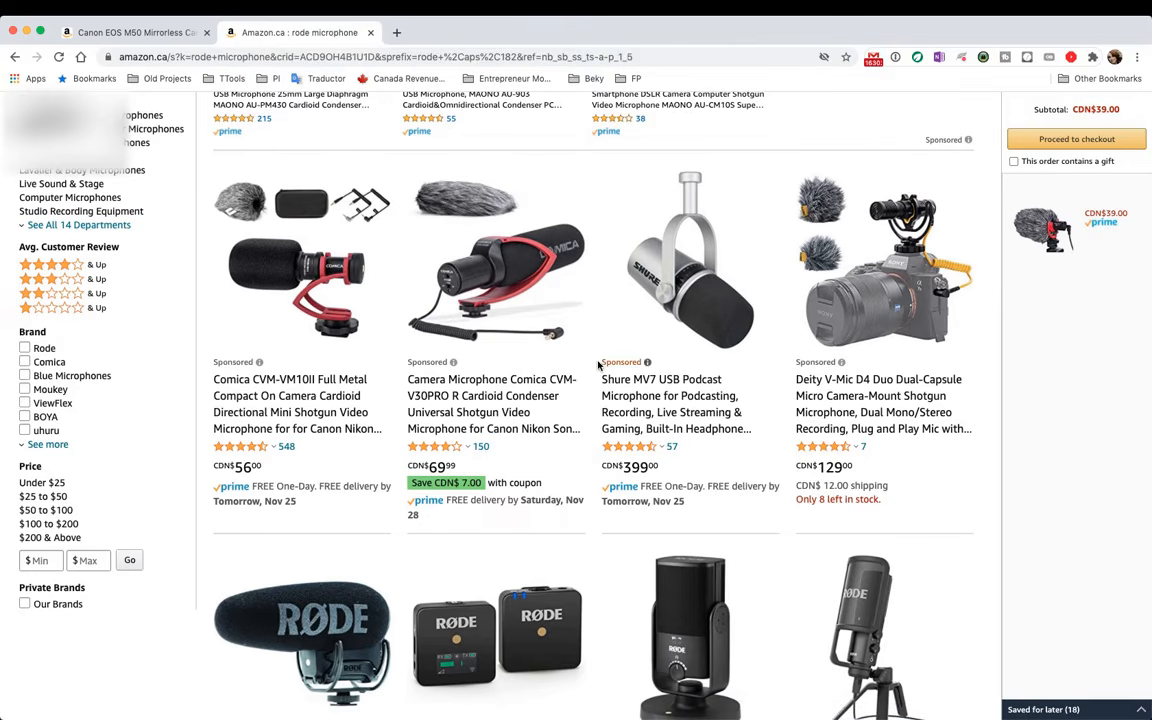
pyautogui.scroll(-3, 497, 372)
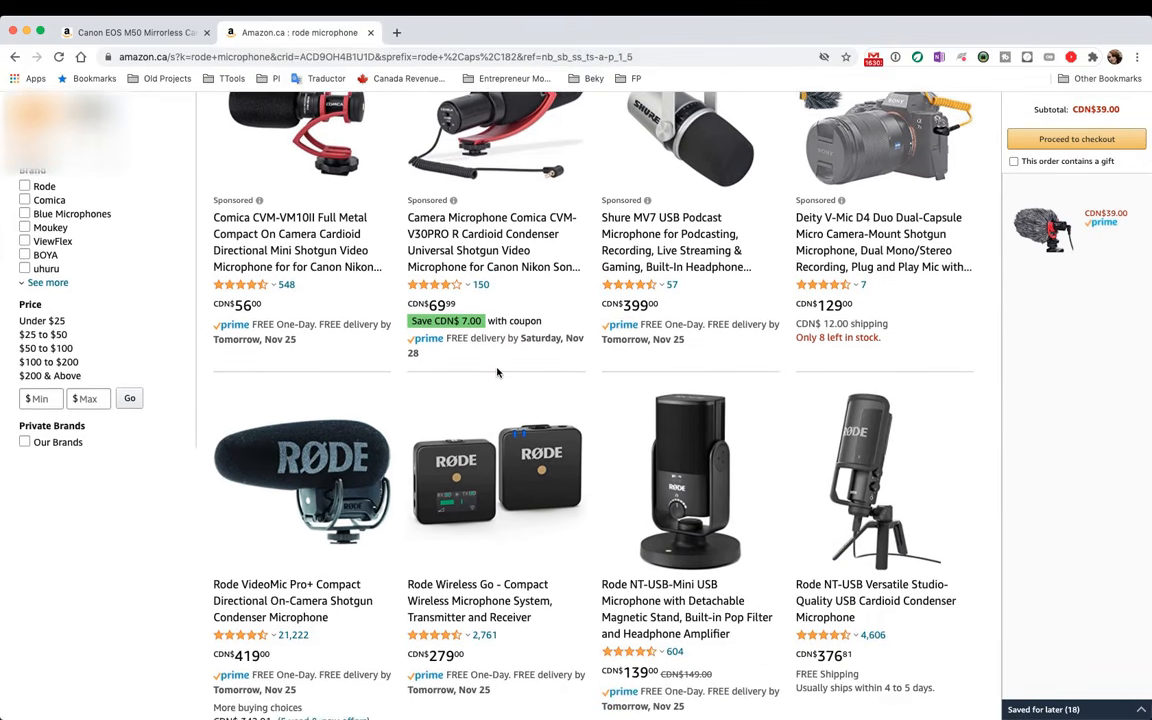
pyautogui.scroll(3, 497, 372)
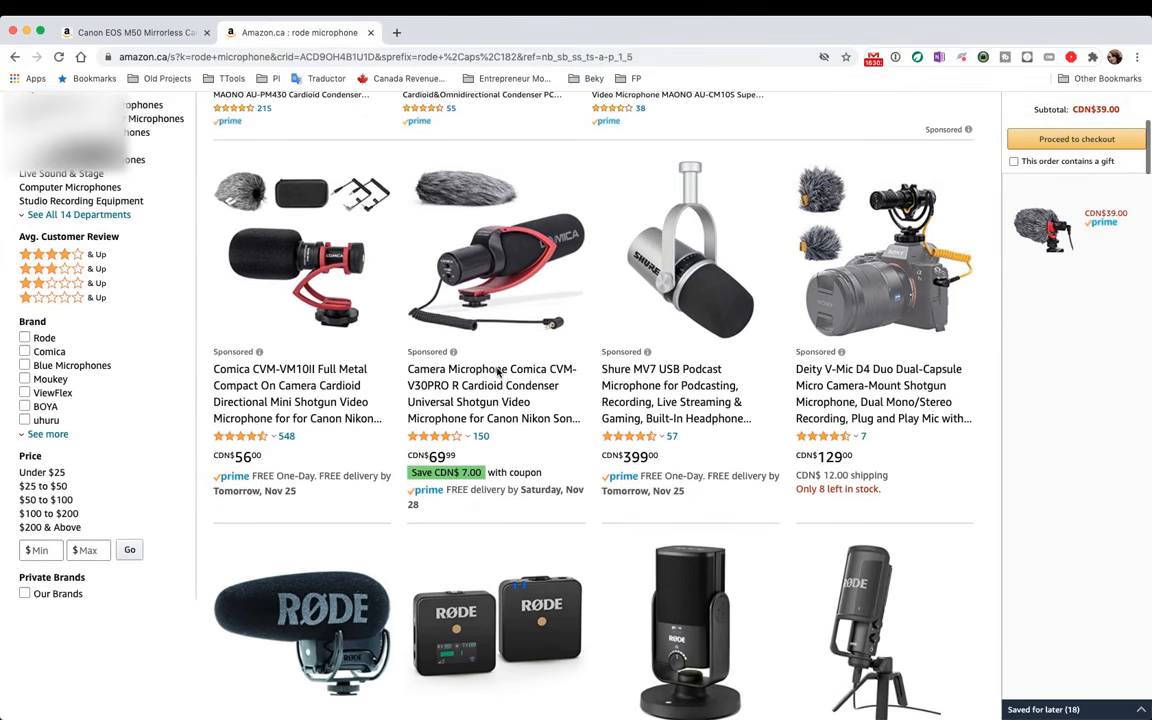
# Browse further down the results and open the Rode VideoMicro microphone's product page
pyautogui.click(453, 352)
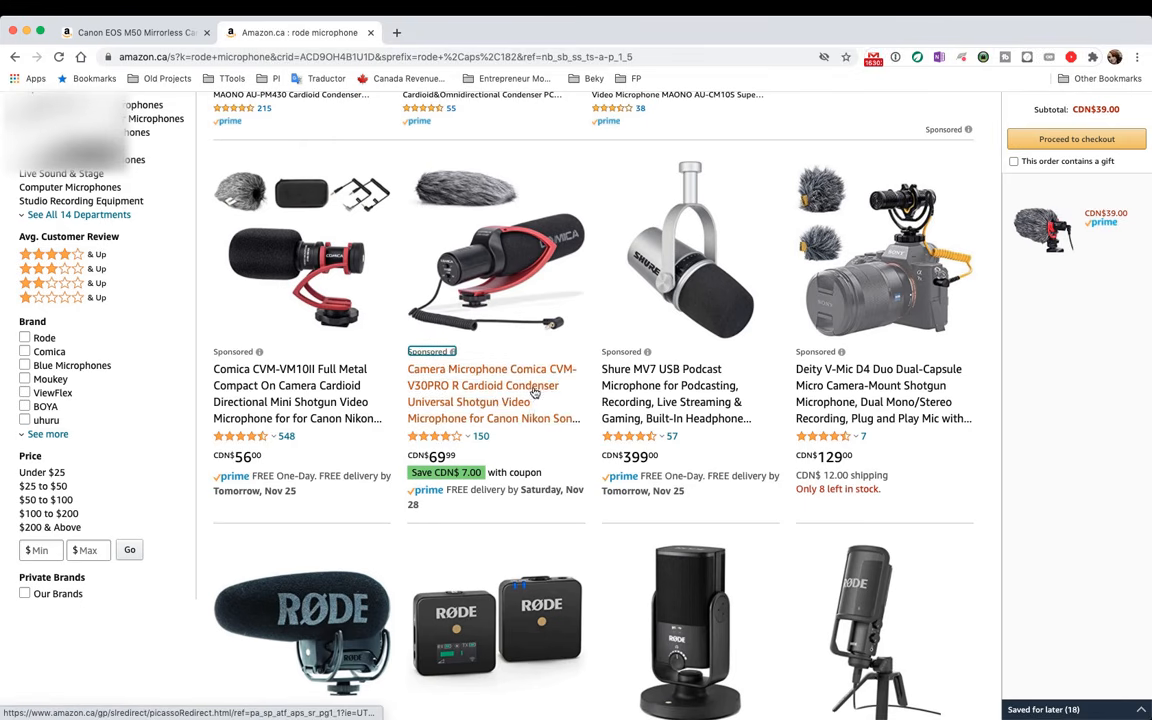
pyautogui.scroll(-15, 533, 392)
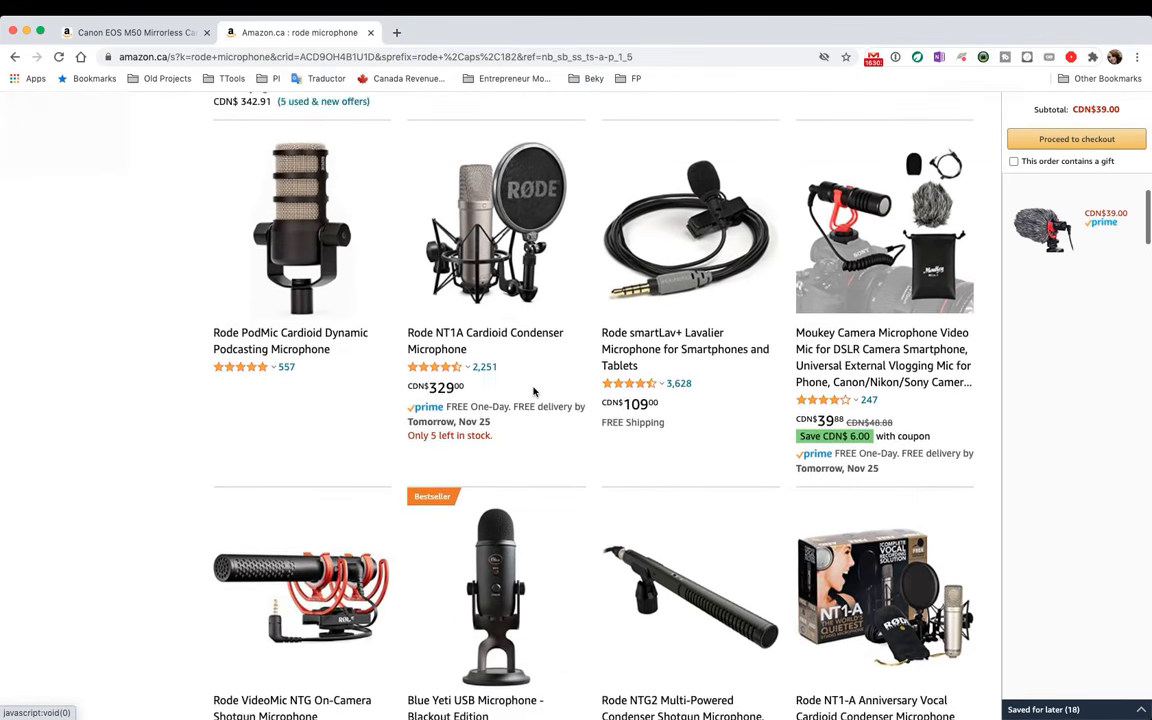
pyautogui.scroll(-2, 533, 392)
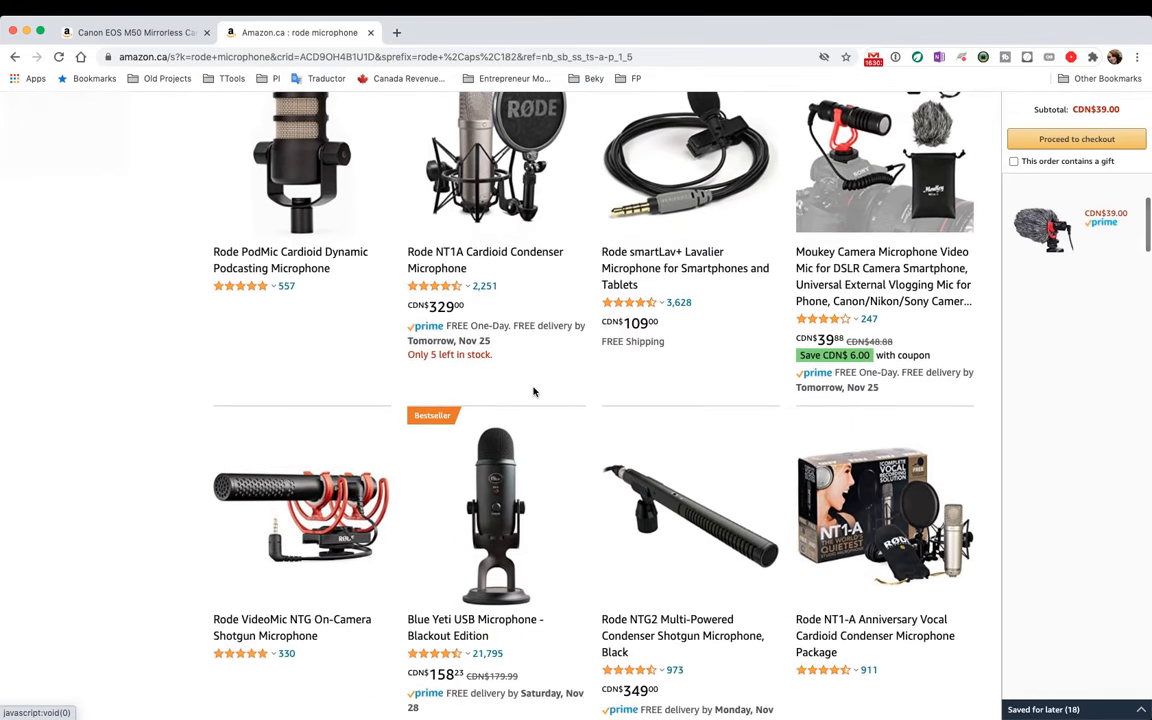
pyautogui.scroll(-10, 533, 392)
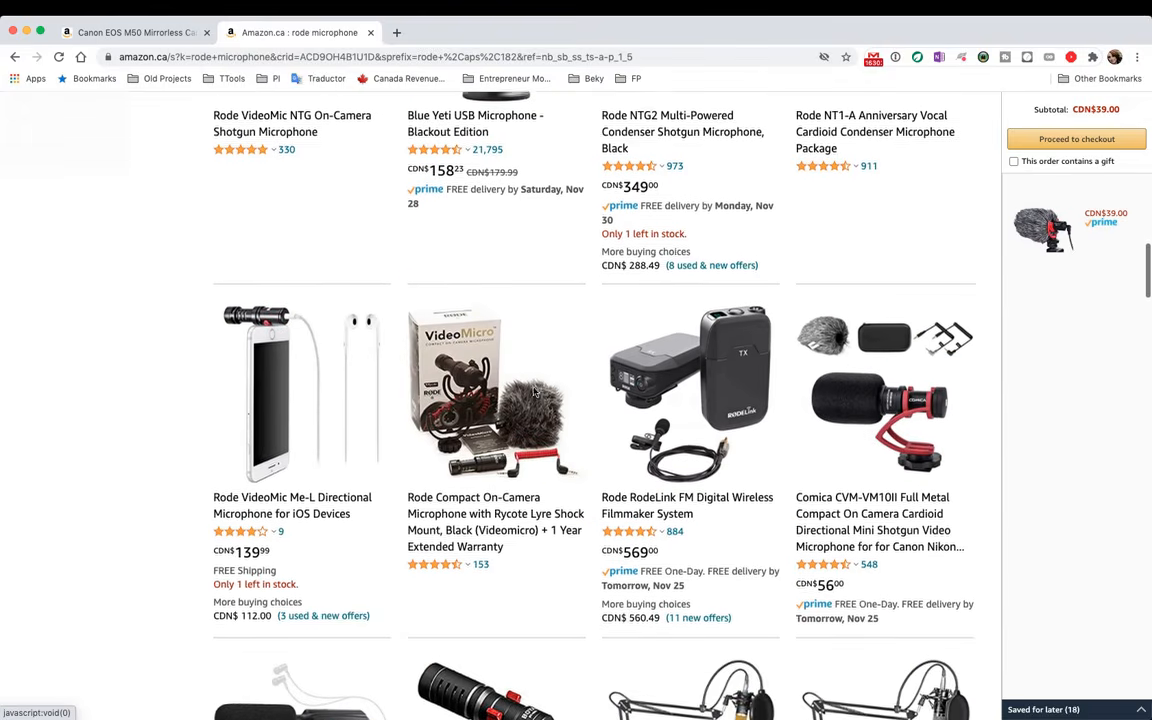
pyautogui.scroll(-1, 420, 330)
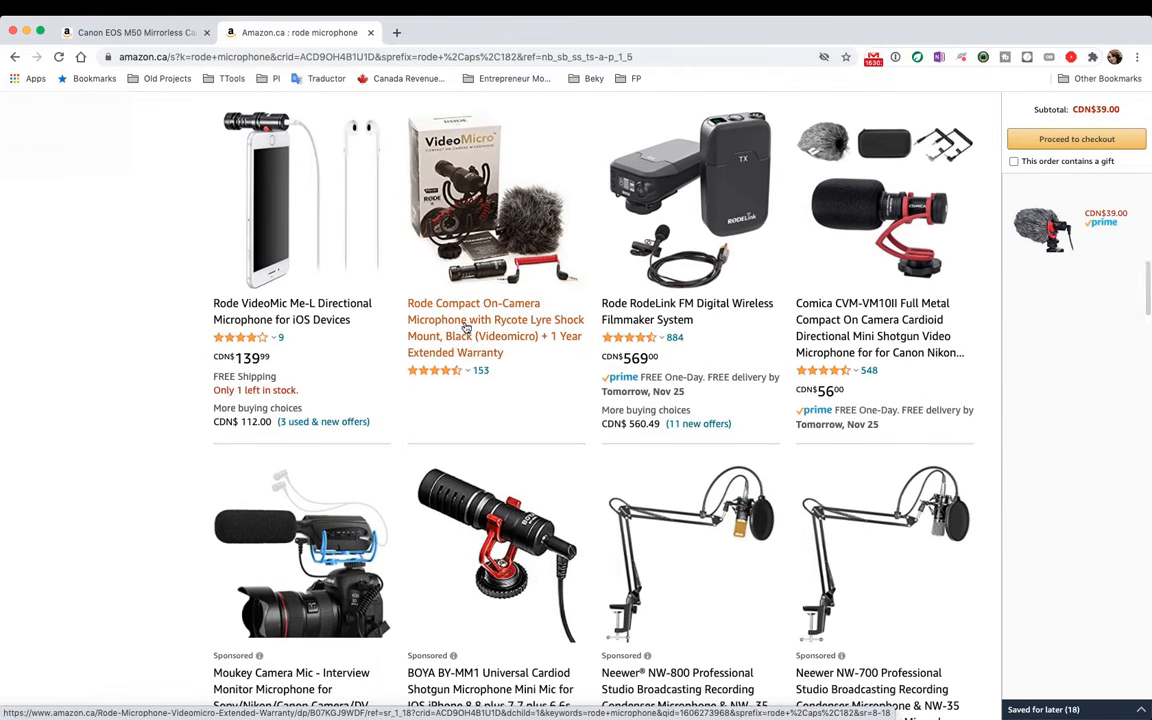
pyautogui.click(420, 290)
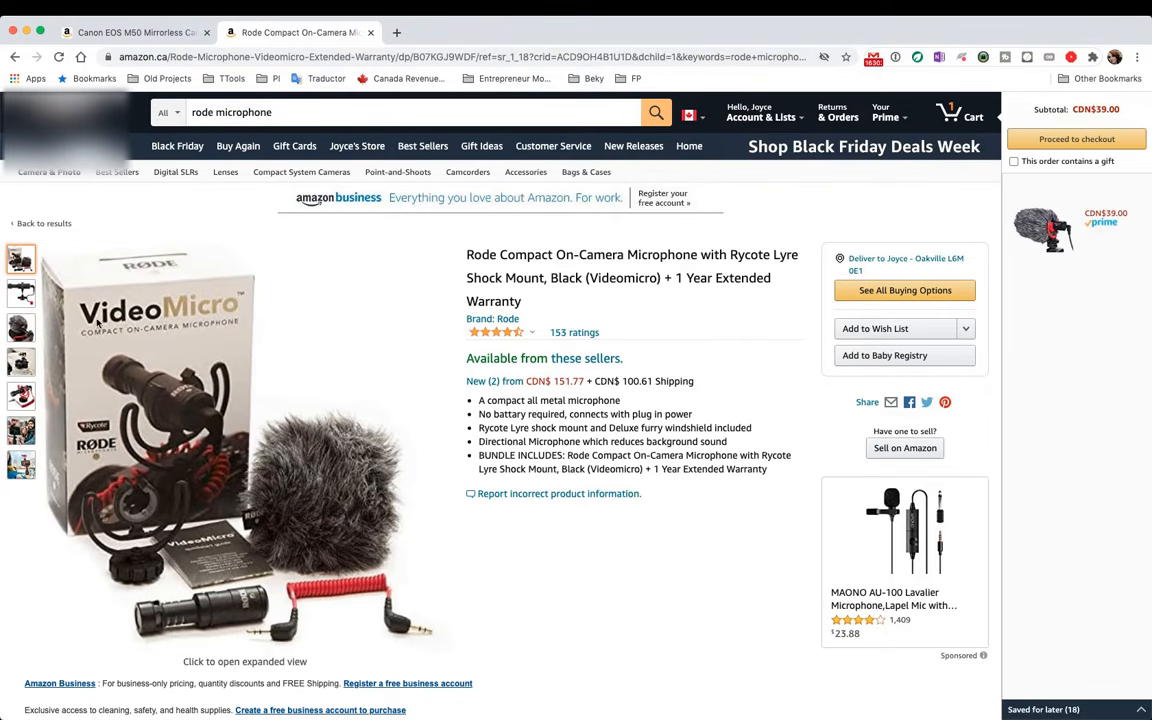
# Add the Rode VideoMicro to the default wish list, open that list, and show its Move options
pyautogui.scroll(-1, 438, 387)
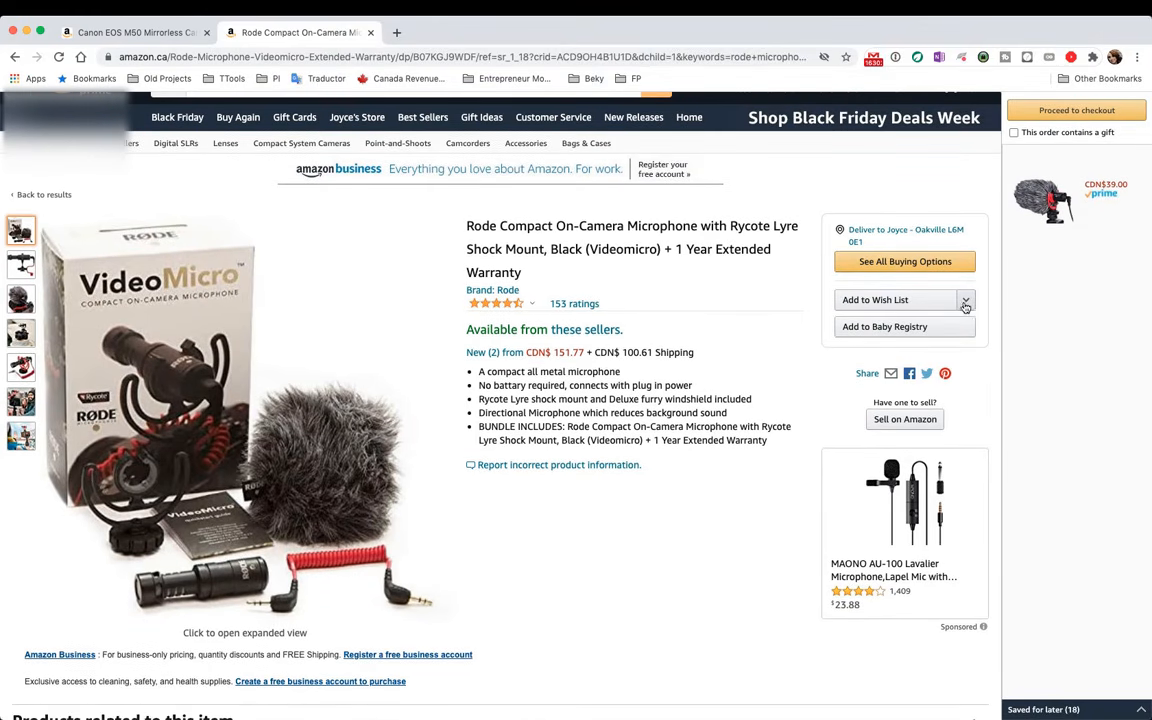
pyautogui.click(931, 304)
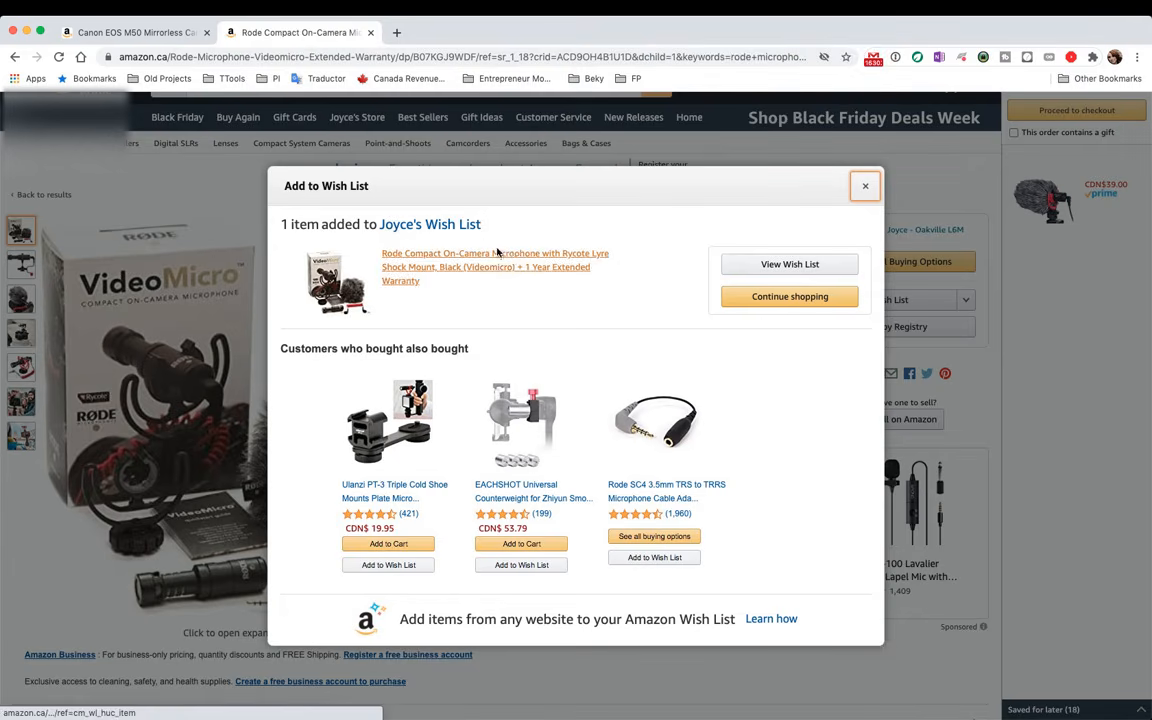
pyautogui.click(434, 228)
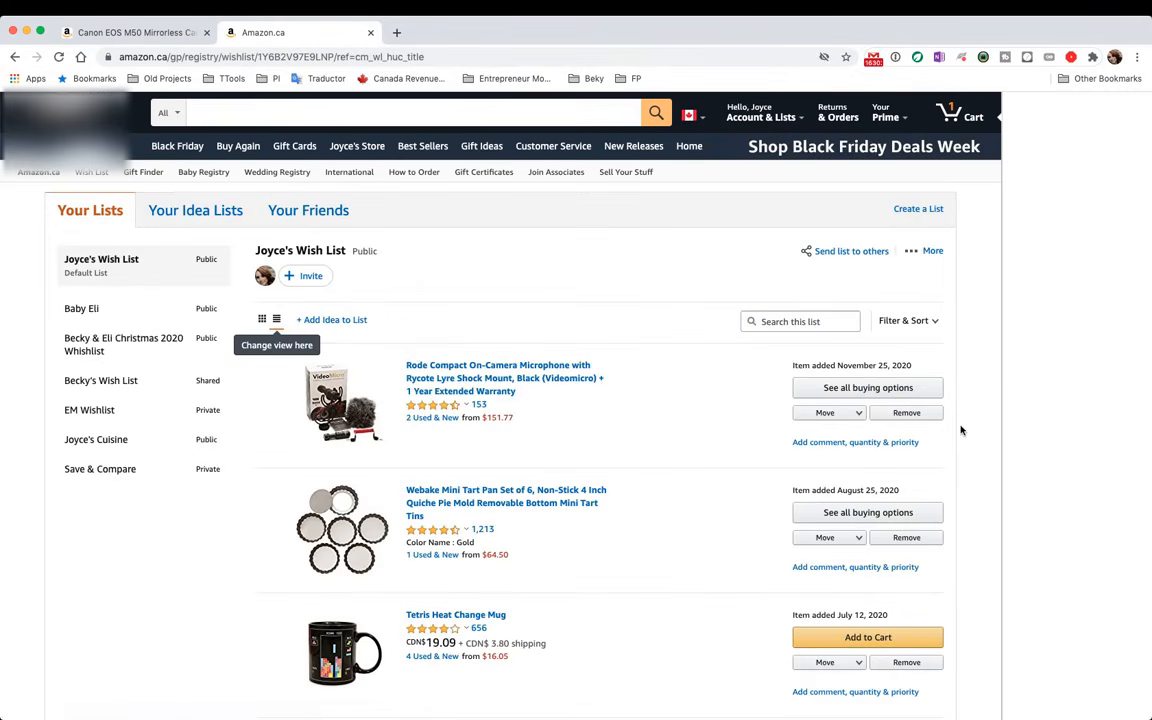
pyautogui.click(857, 412)
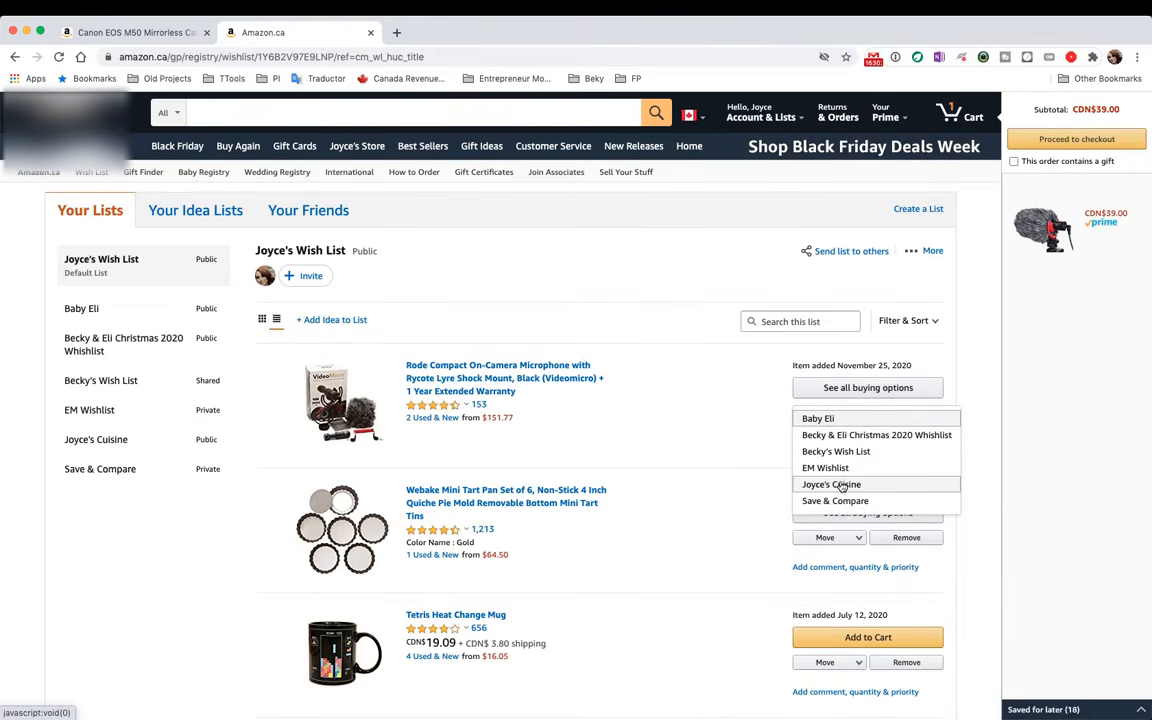
# Move the Rode VideoMicro into EM Wishlist and open EM Wishlist from the sidebar
pyautogui.click(843, 468)
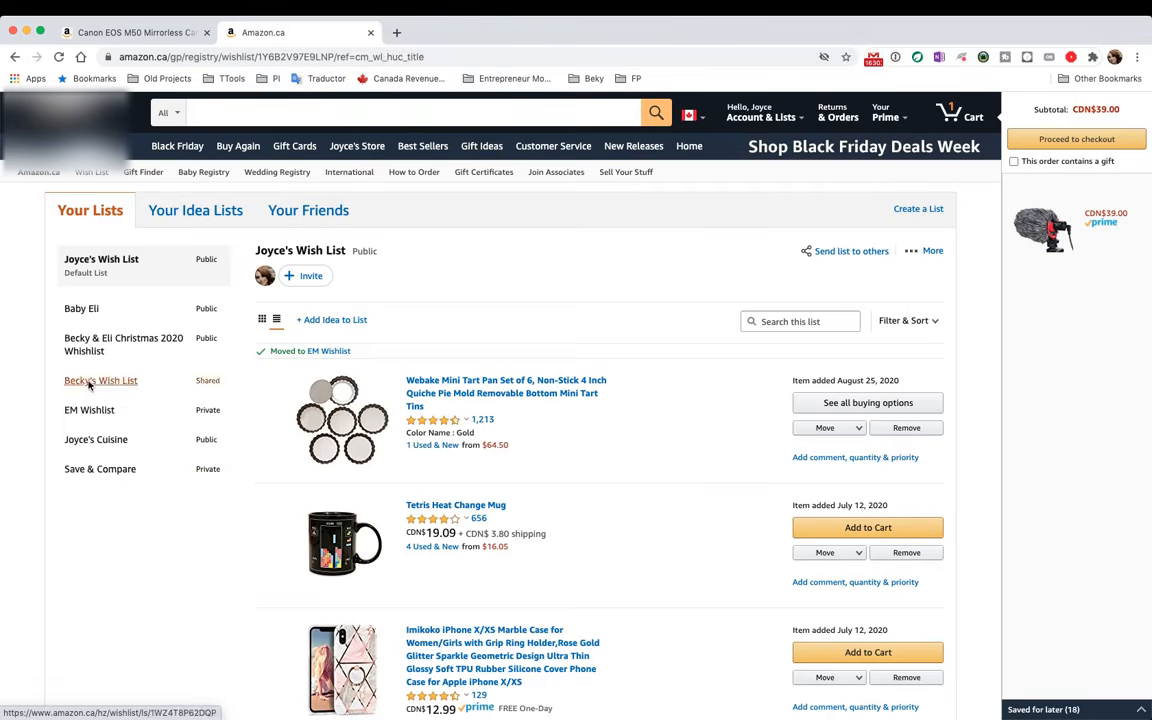
pyautogui.click(89, 410)
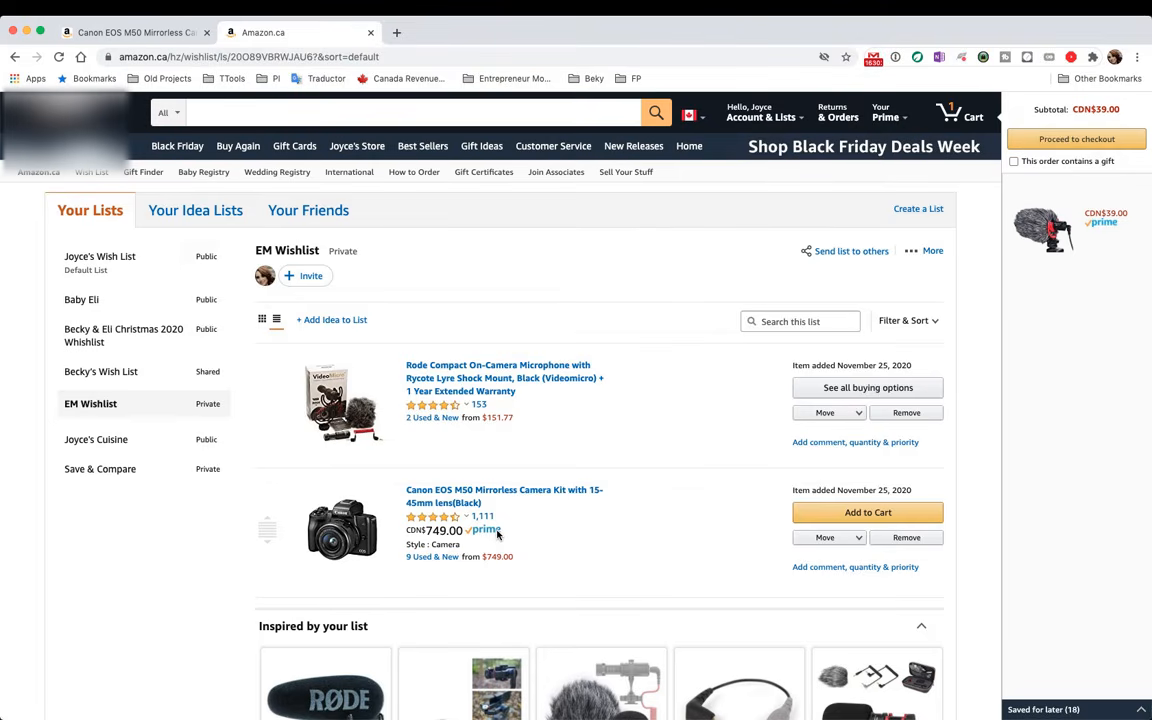
# Share EM Wishlist with VIEW ONLY access, copy its link, and open a new blank tab
pyautogui.doubleClick(345, 251)
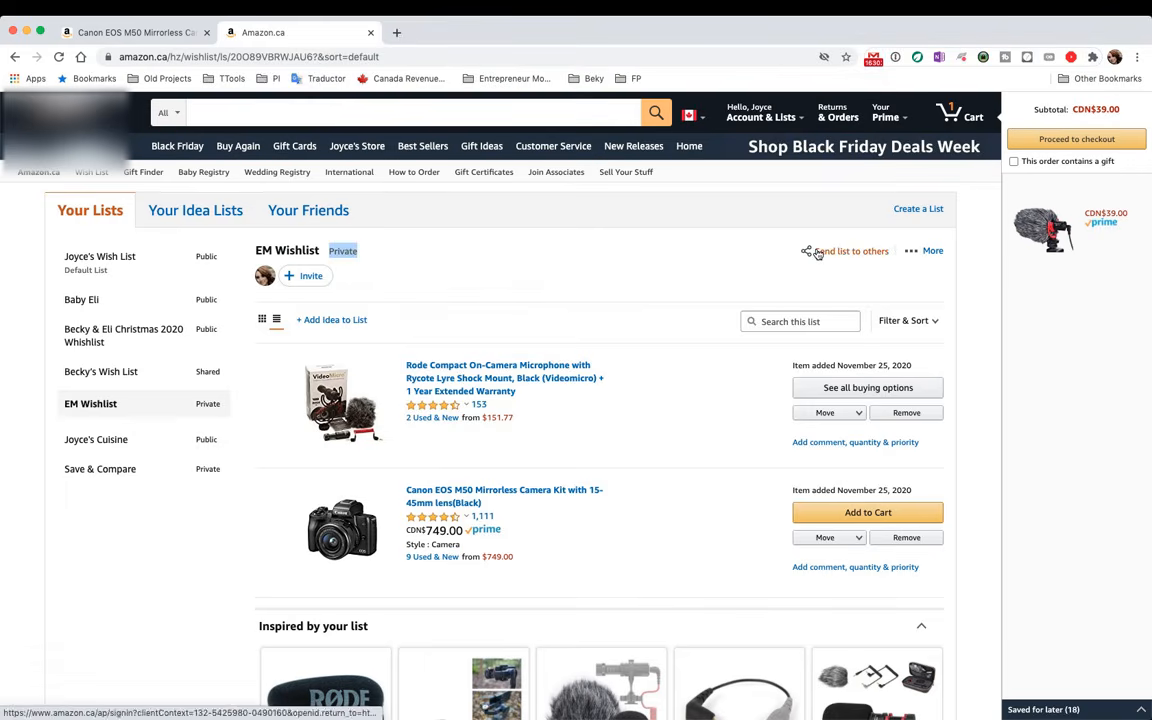
pyautogui.click(818, 254)
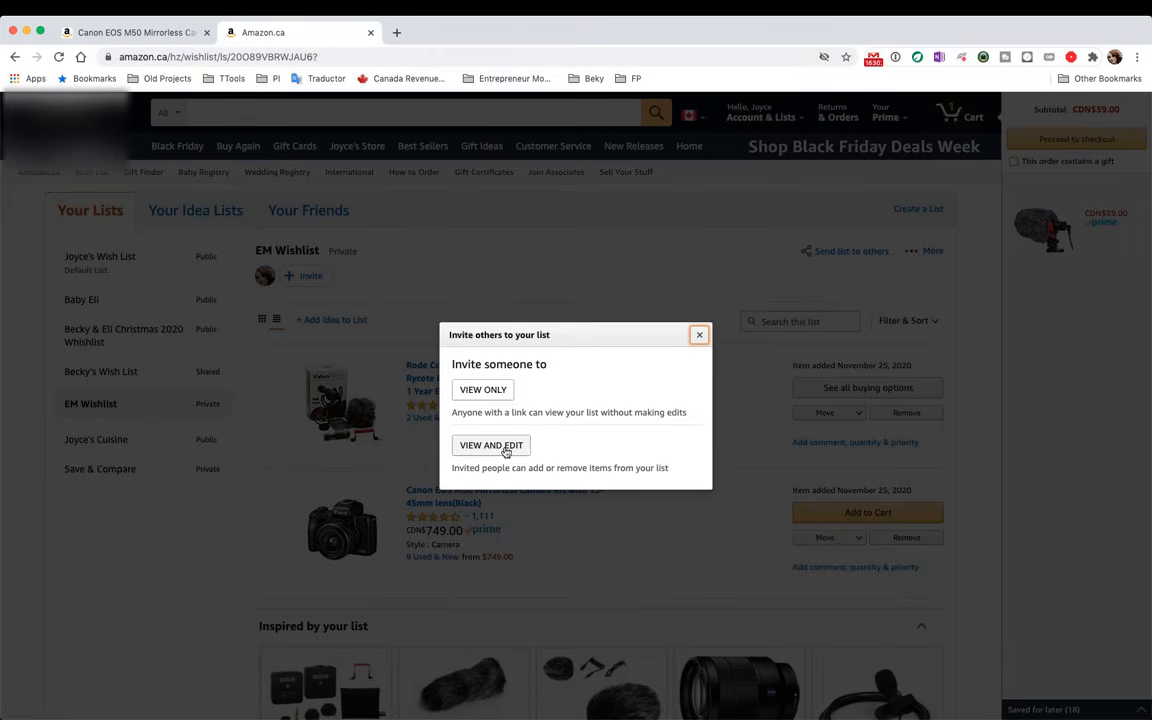
pyautogui.click(481, 398)
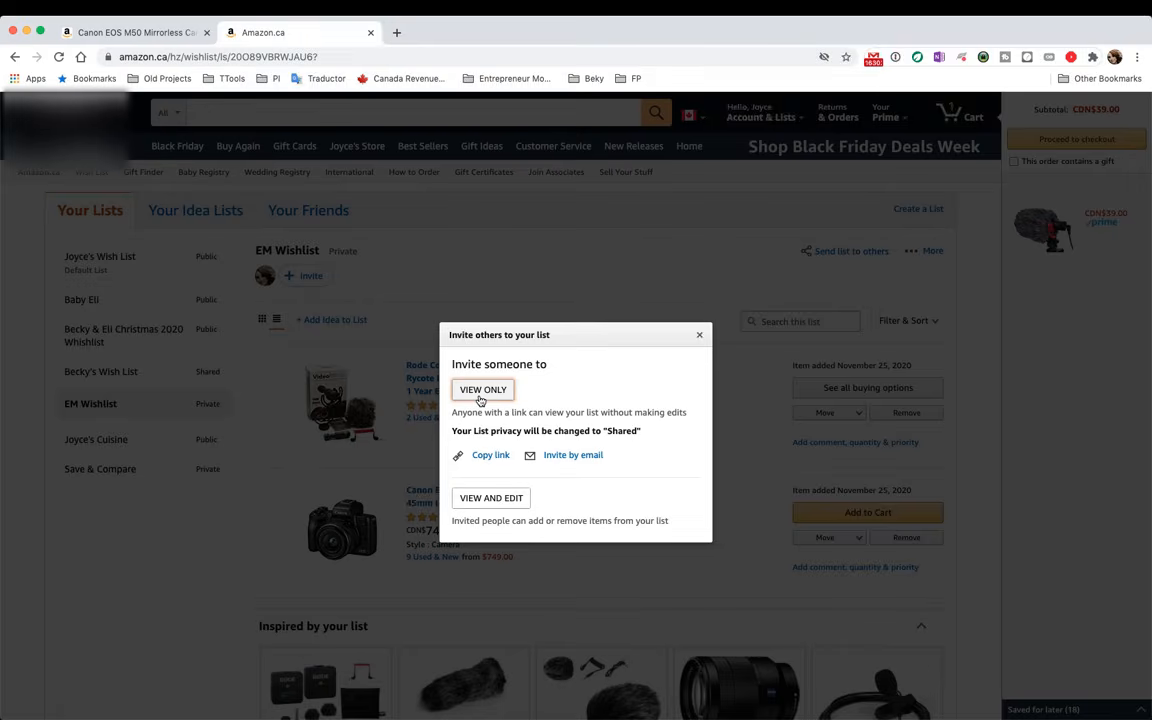
pyautogui.click(489, 456)
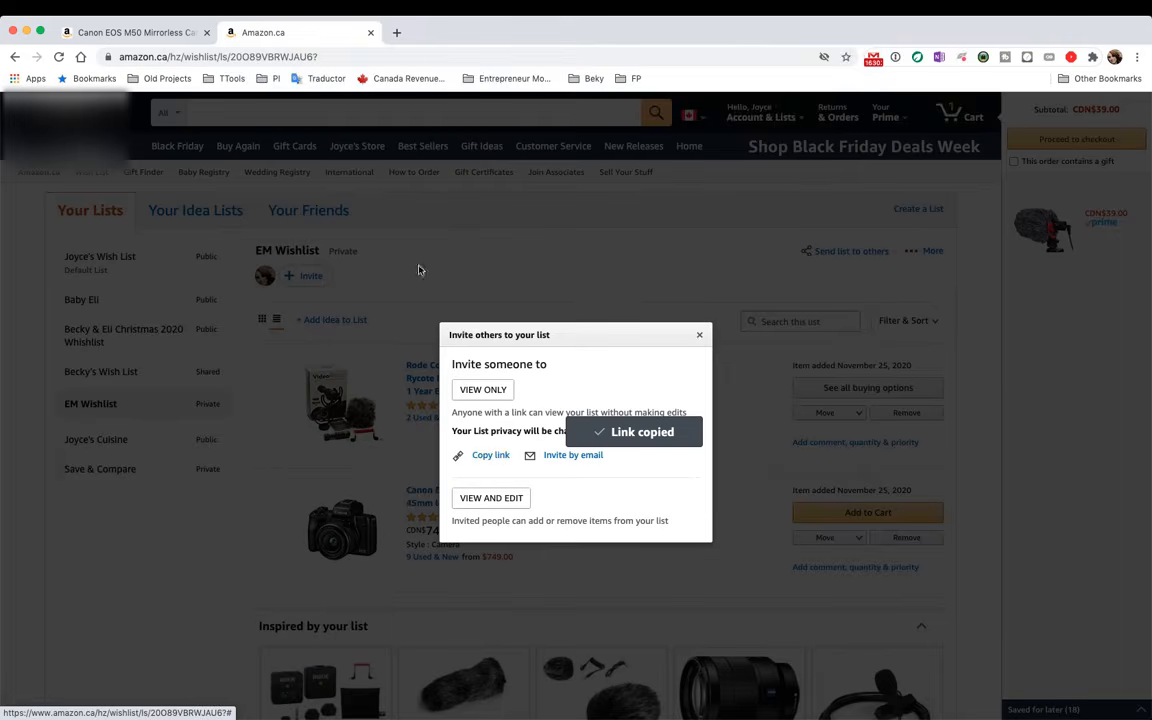
pyautogui.click(395, 33)
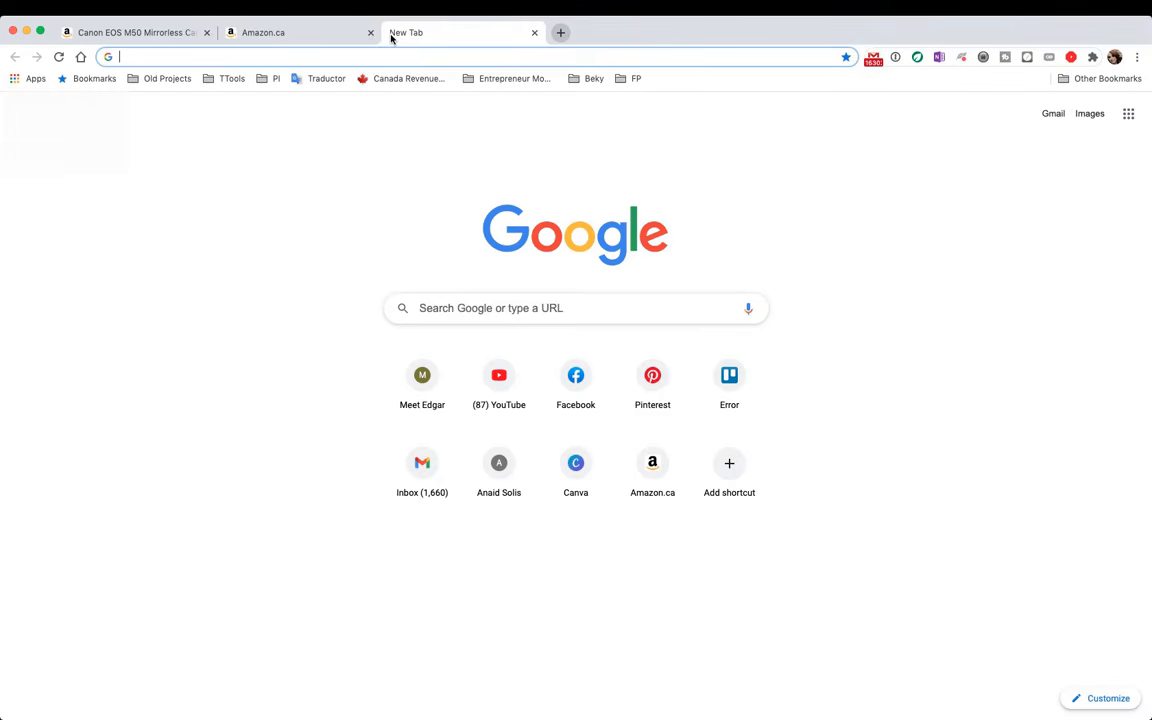
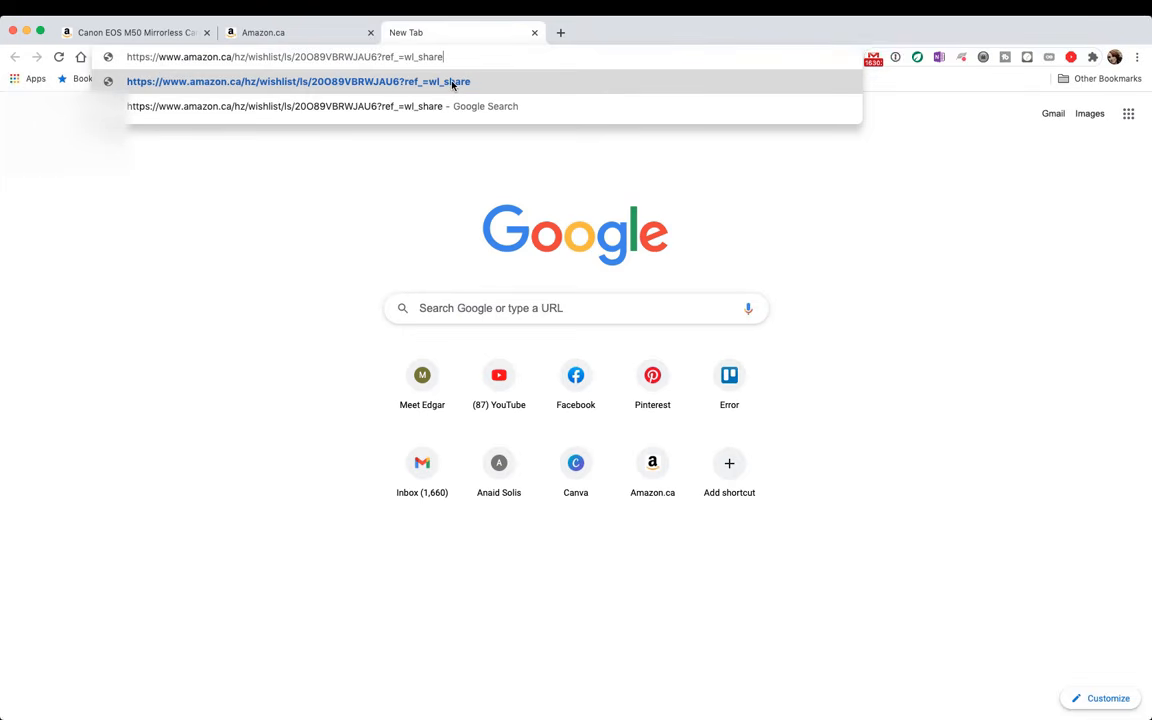
# Paste the share link to view EM Wishlist as Shared, then return to the original list tab
pyautogui.click(452, 85)
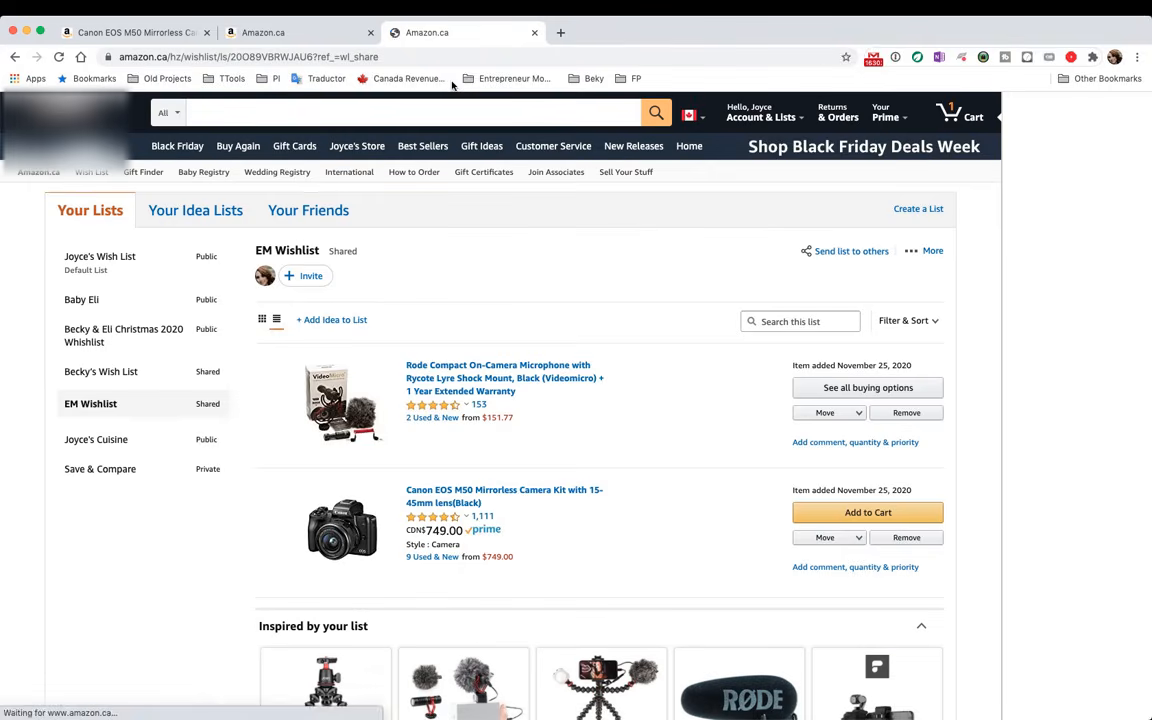
pyautogui.scroll(-3, 503, 450)
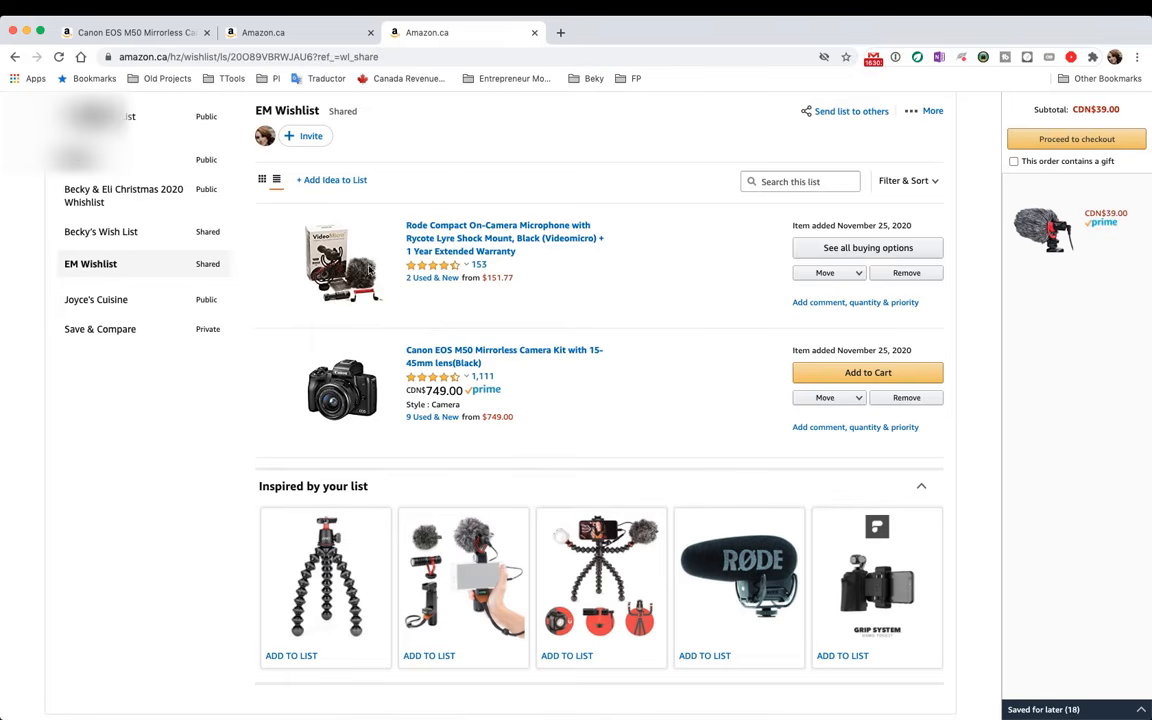
pyautogui.scroll(-5, 604, 503)
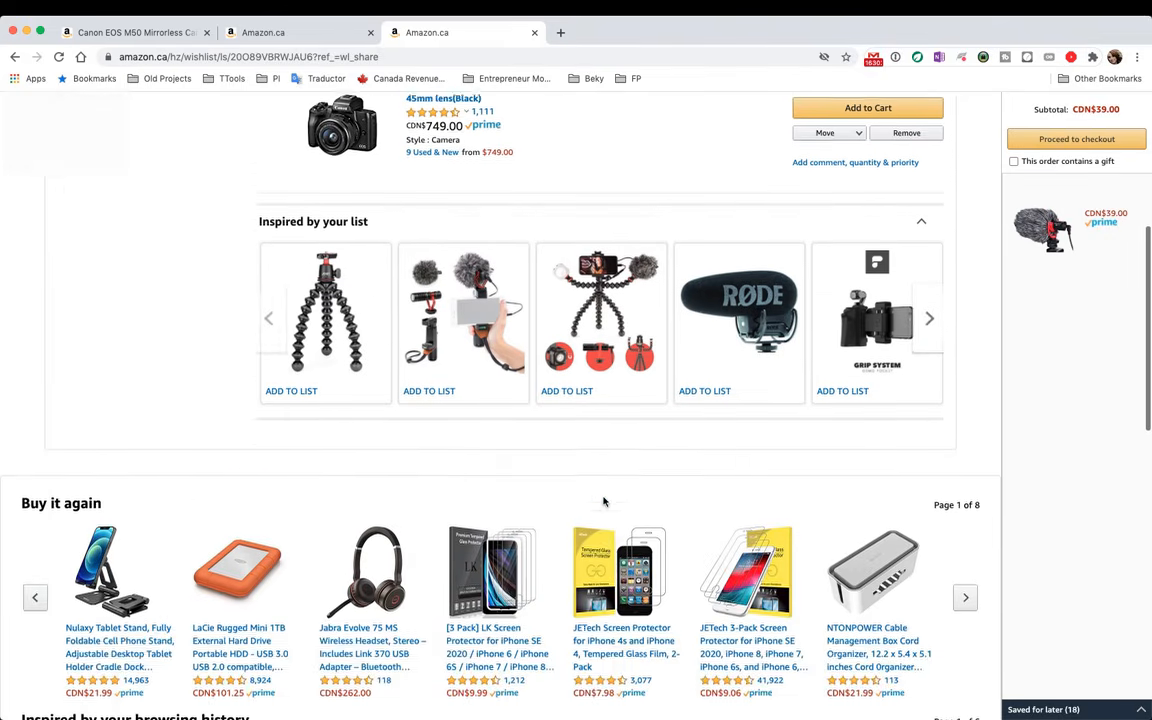
pyautogui.scroll(8, 604, 503)
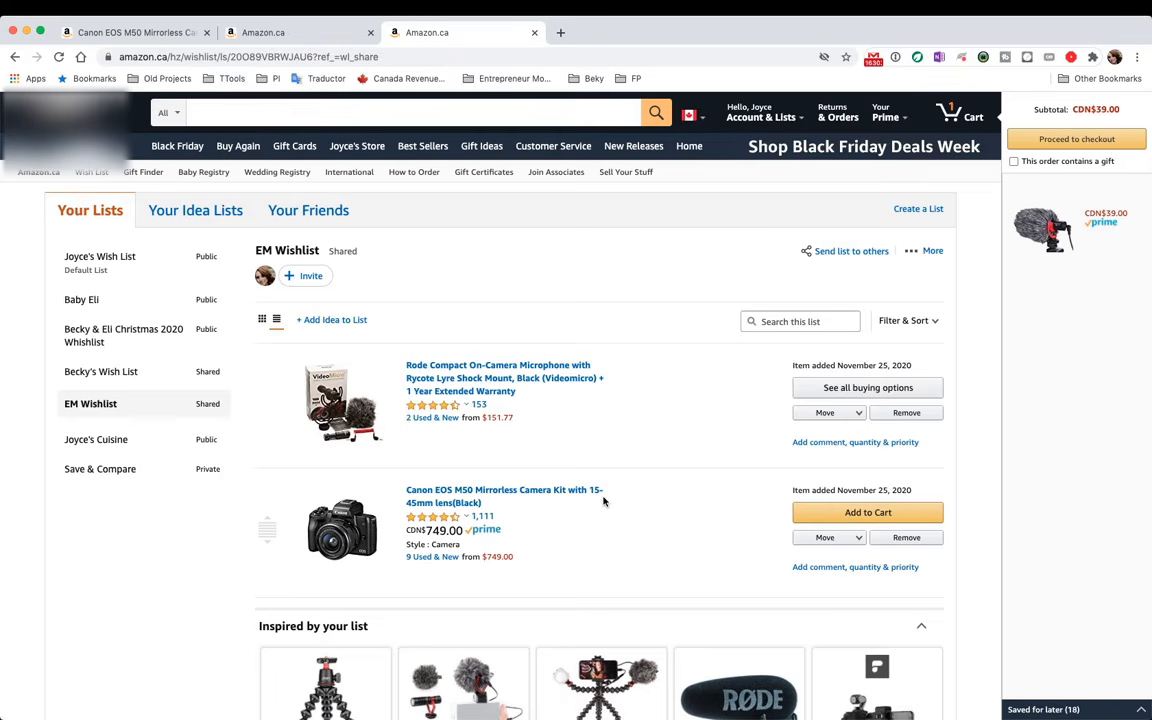
pyautogui.click(365, 58)
pyautogui.click(292, 32)
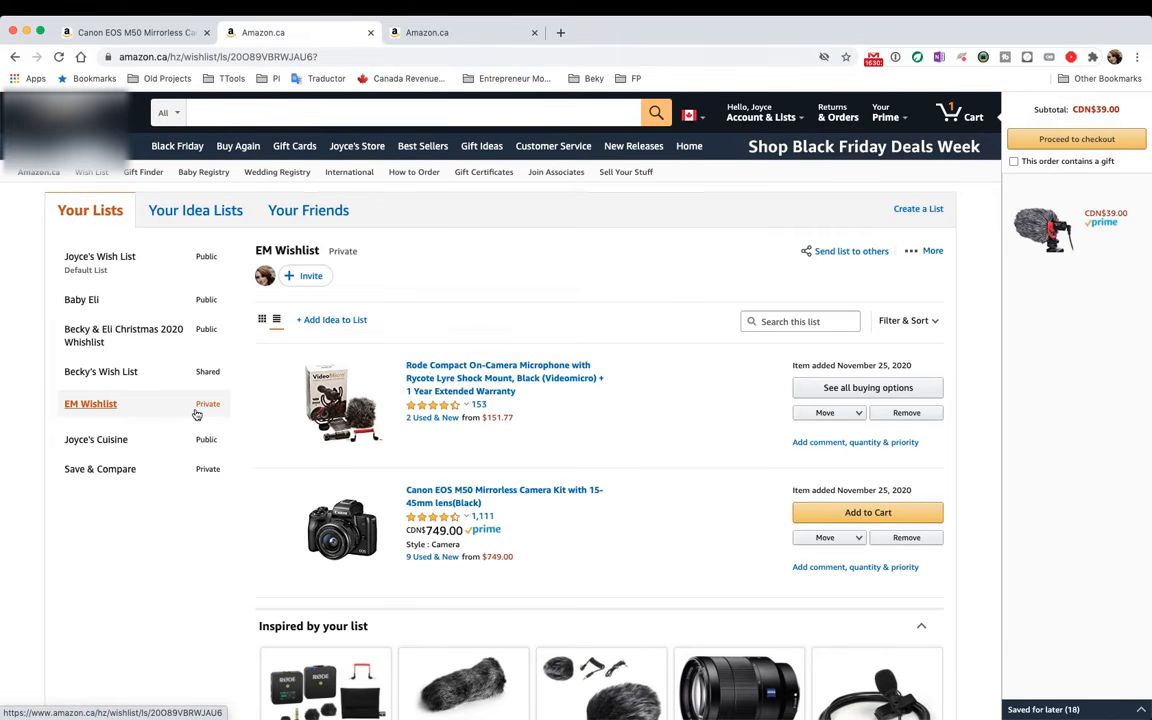
# Open EM Wishlist's Manage list settings and privacy choices, then close without saving
pyautogui.click(922, 256)
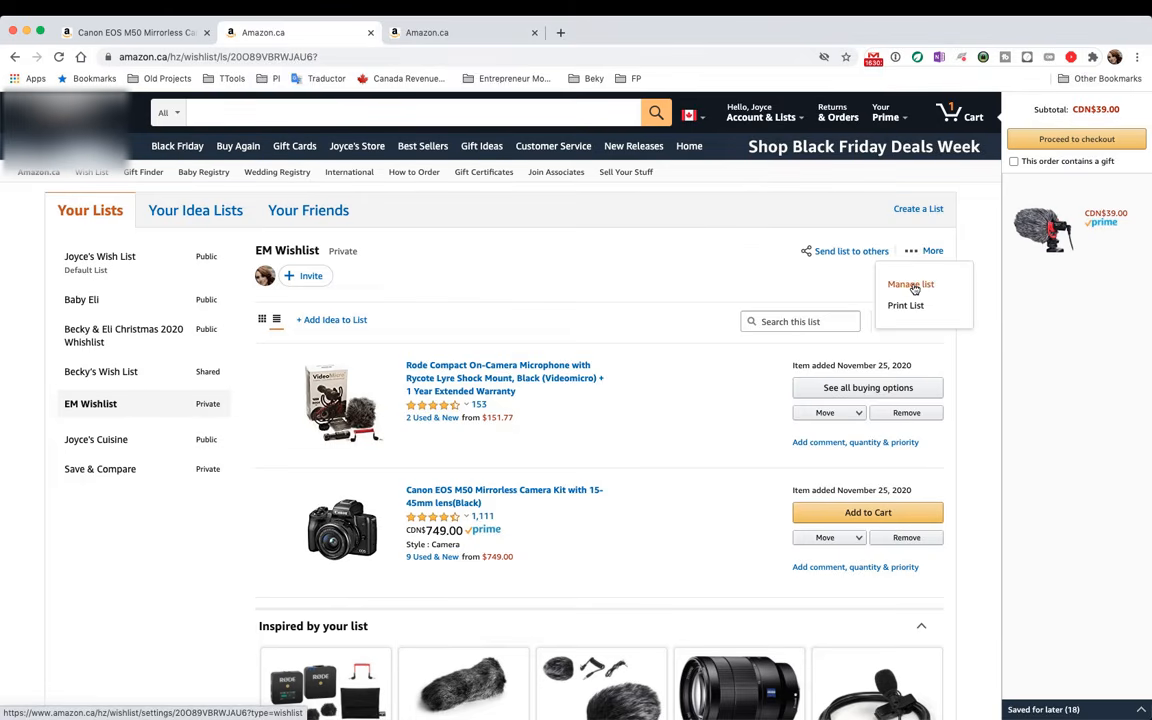
pyautogui.click(911, 285)
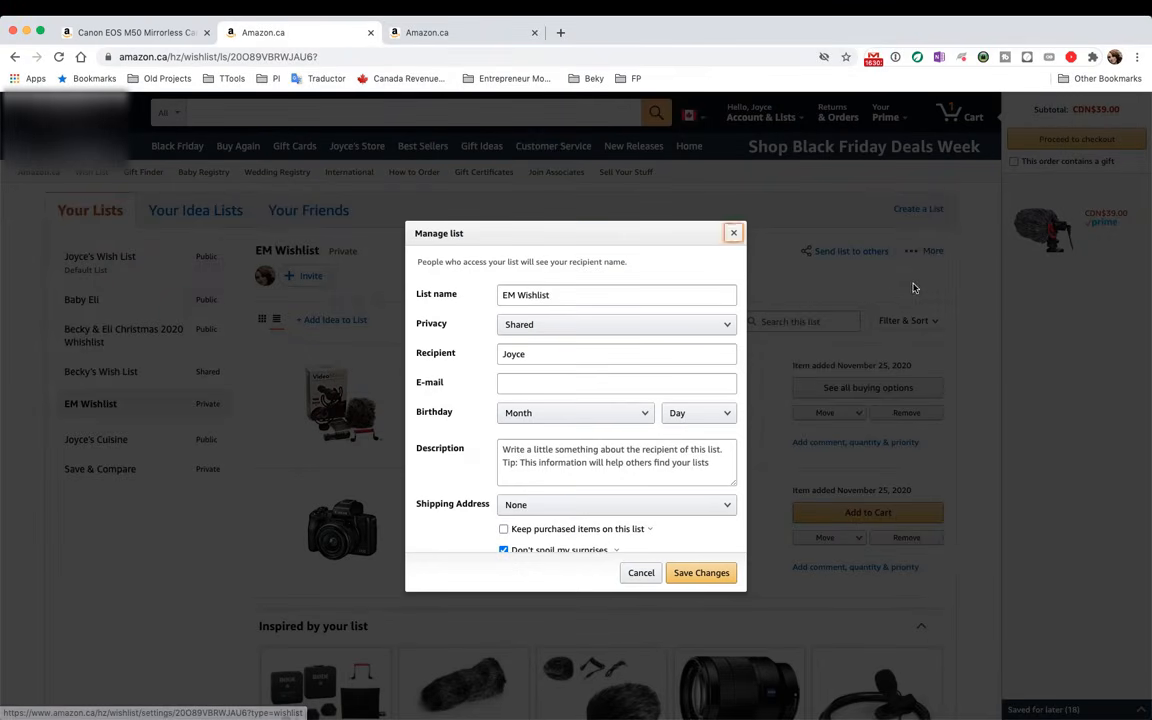
pyautogui.click(705, 326)
pyautogui.click(733, 234)
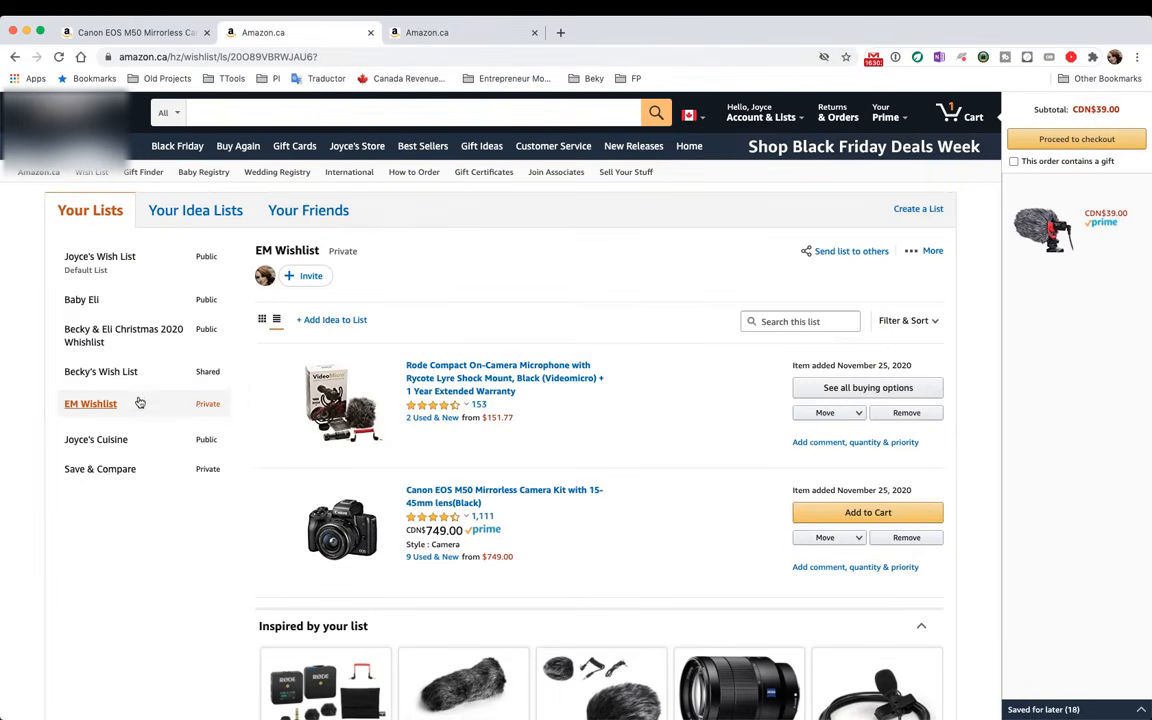
# Reopen Manage list and set the list's privacy to Public
pyautogui.click(931, 250)
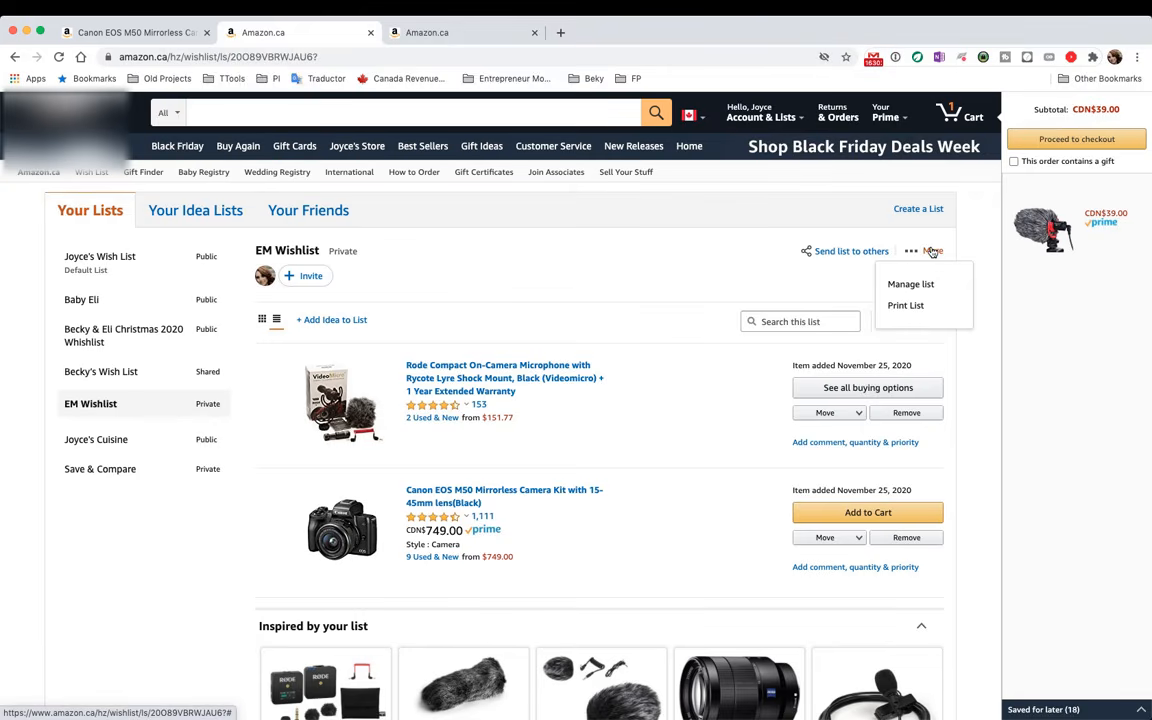
pyautogui.click(915, 284)
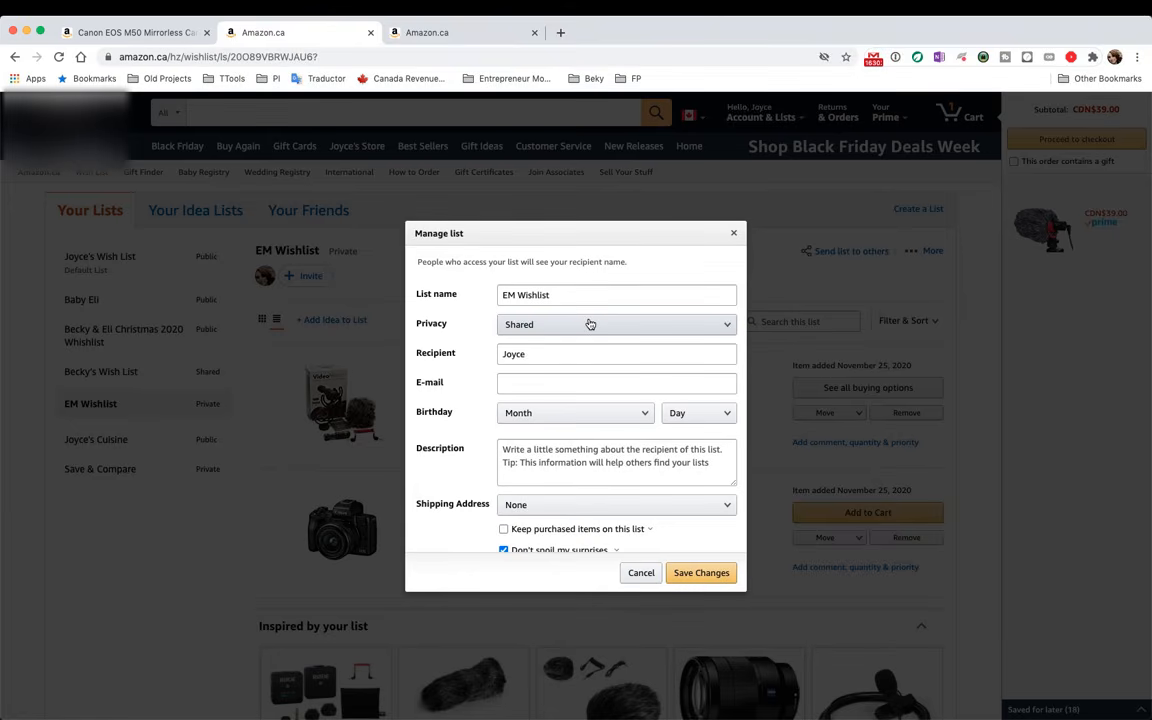
pyautogui.click(590, 324)
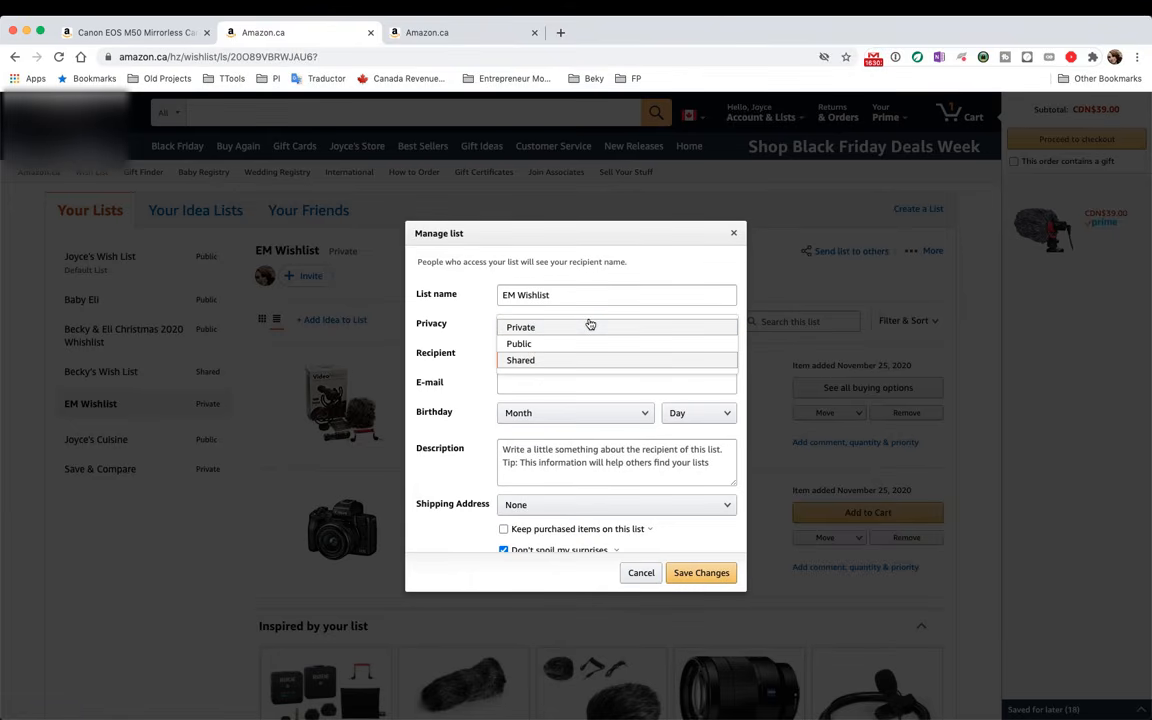
pyautogui.click(577, 344)
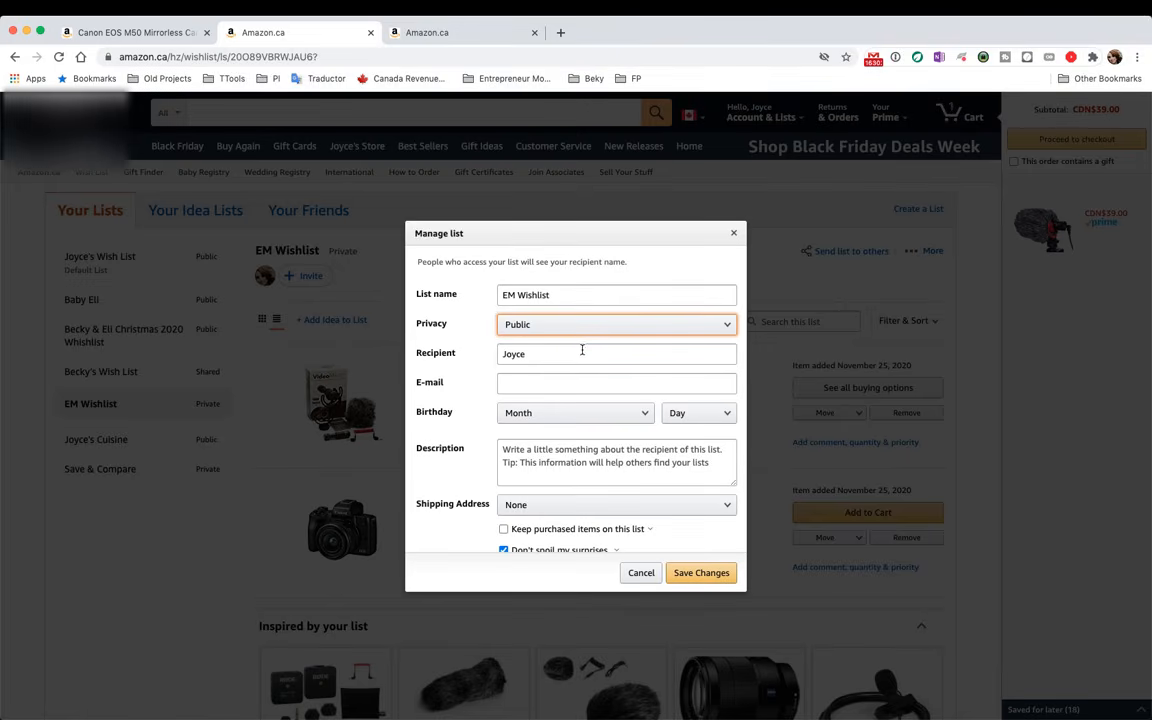
pyautogui.scroll(-2, 707, 480)
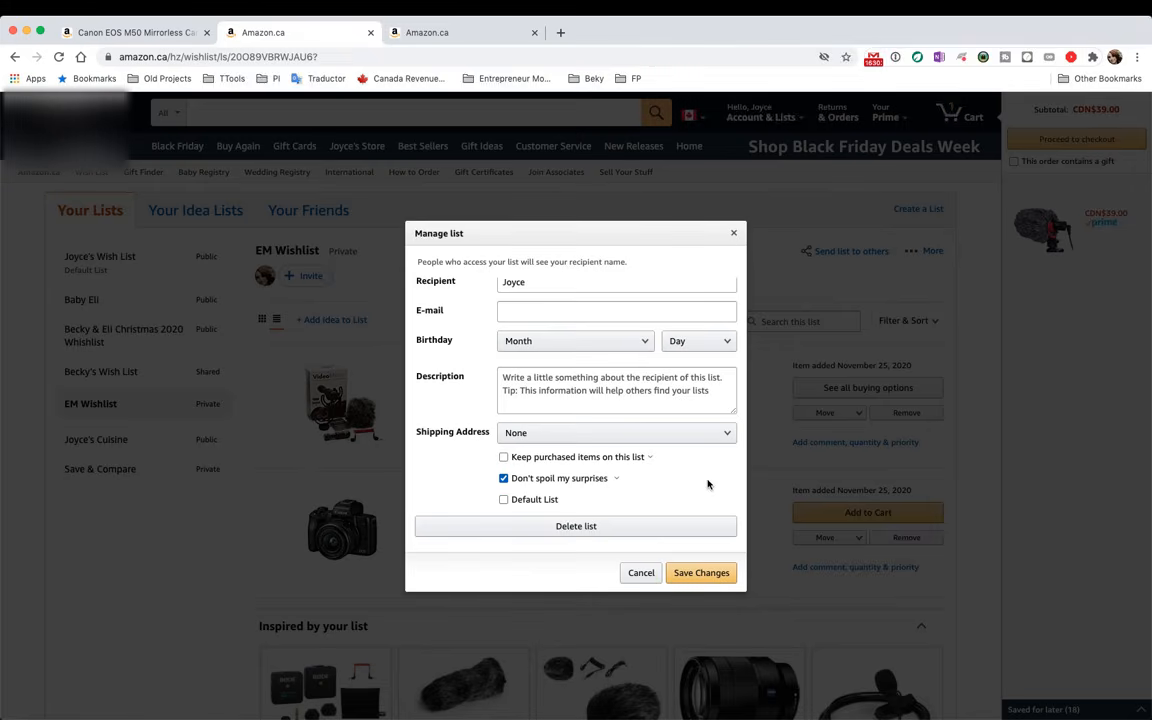
# Keep shipping address None, re-enable Don't spoil my surprises, and save the list settings
pyautogui.click(650, 434)
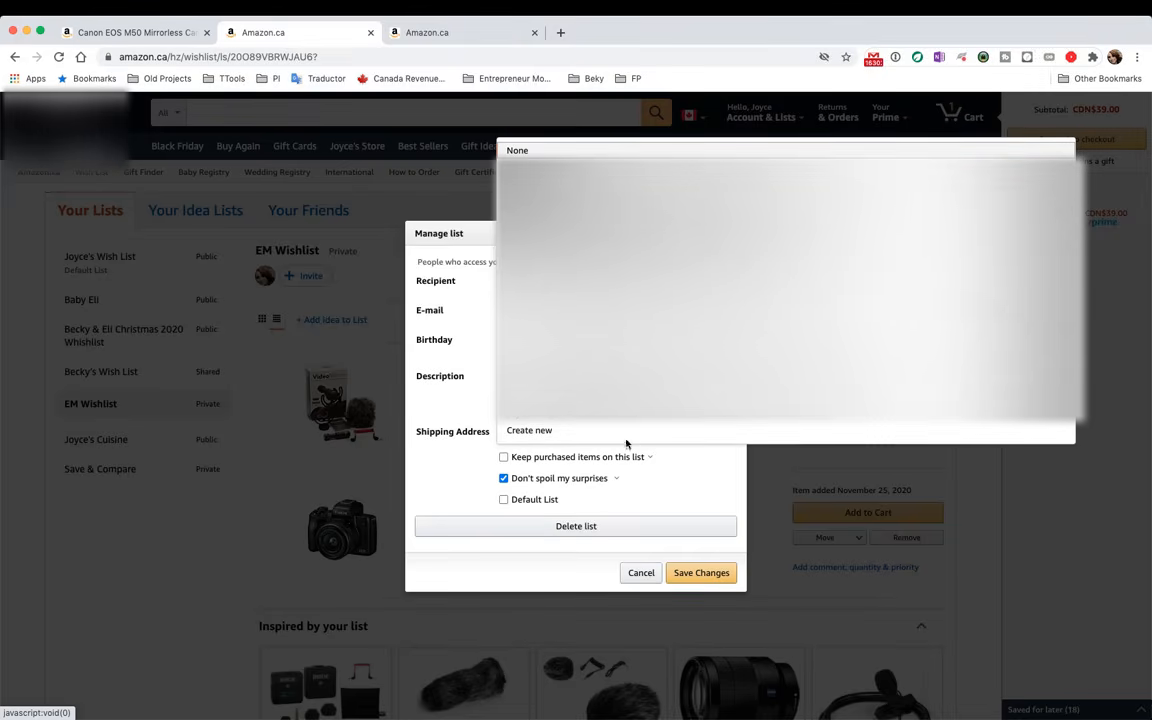
pyautogui.click(643, 478)
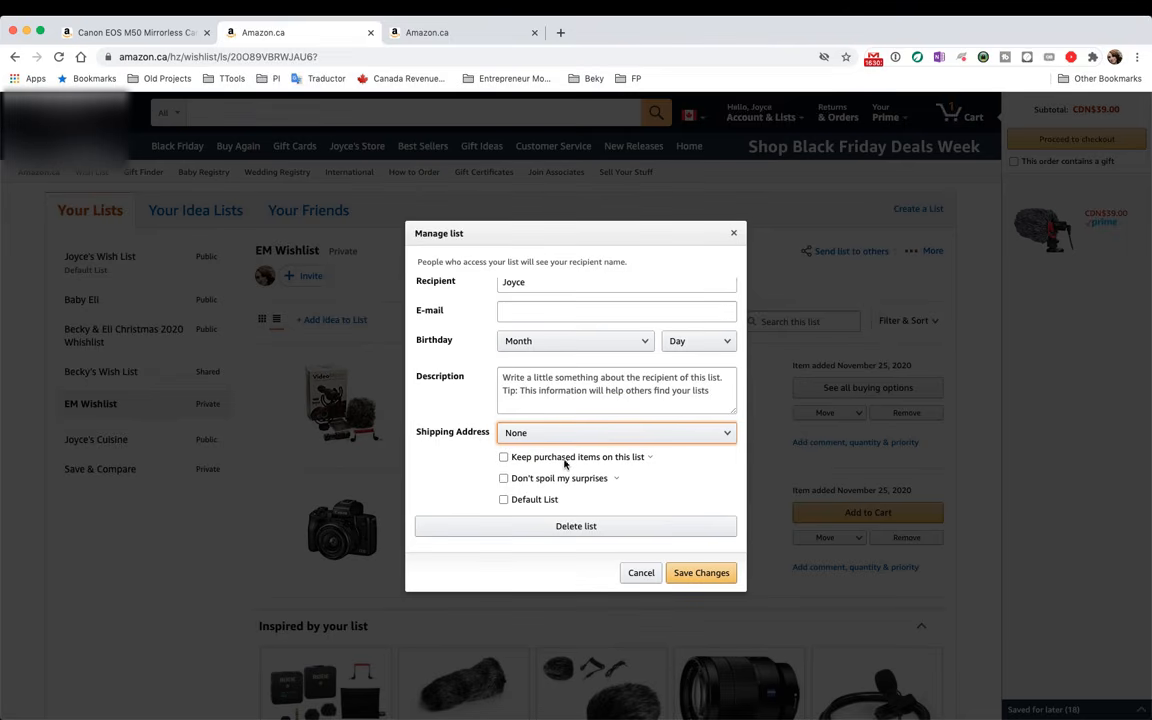
pyautogui.click(649, 459)
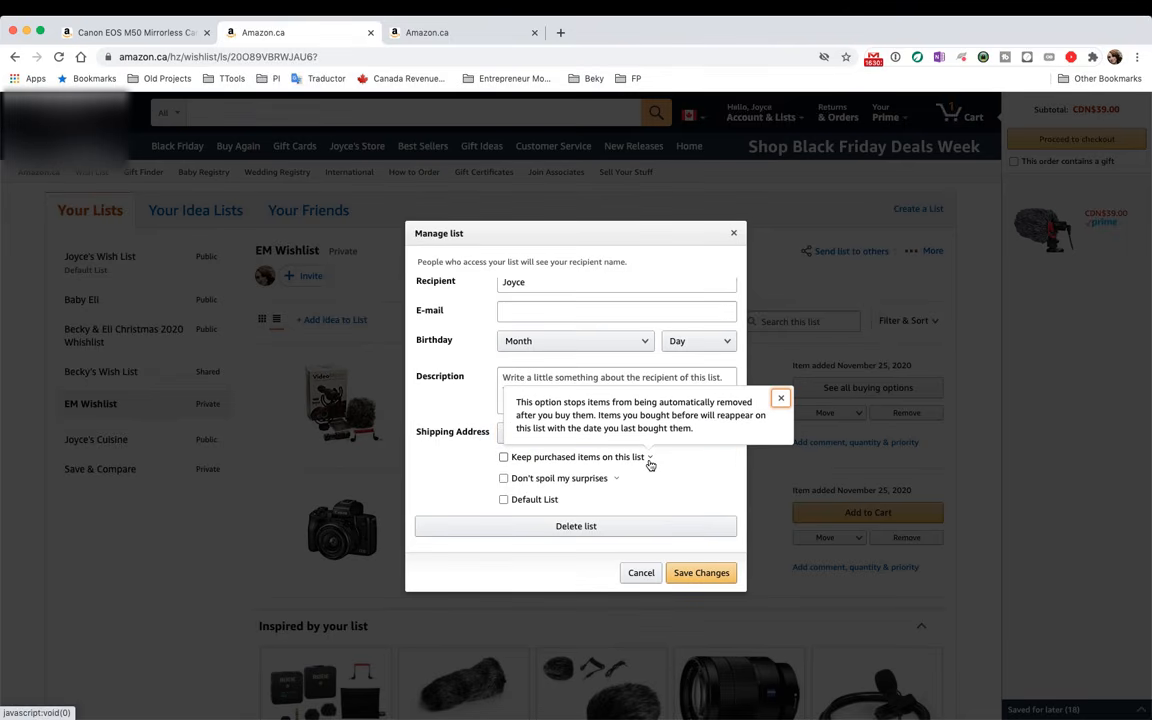
pyautogui.click(609, 466)
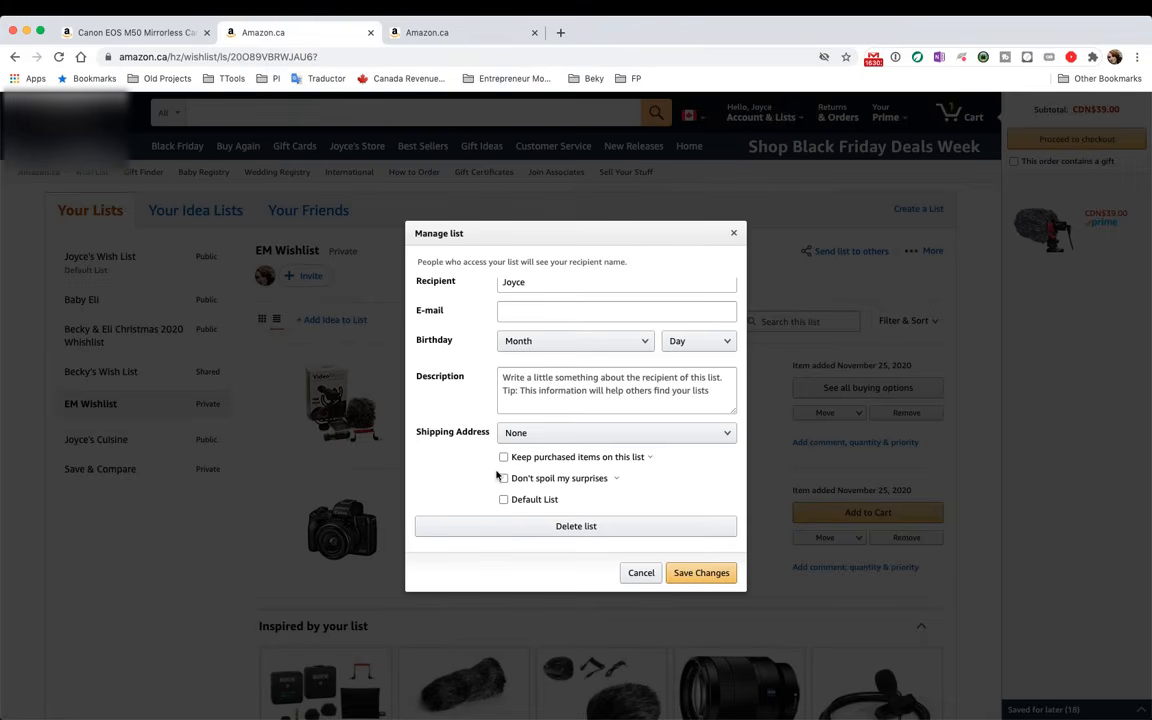
pyautogui.moveTo(617, 485)
pyautogui.click(503, 479)
pyautogui.click(689, 573)
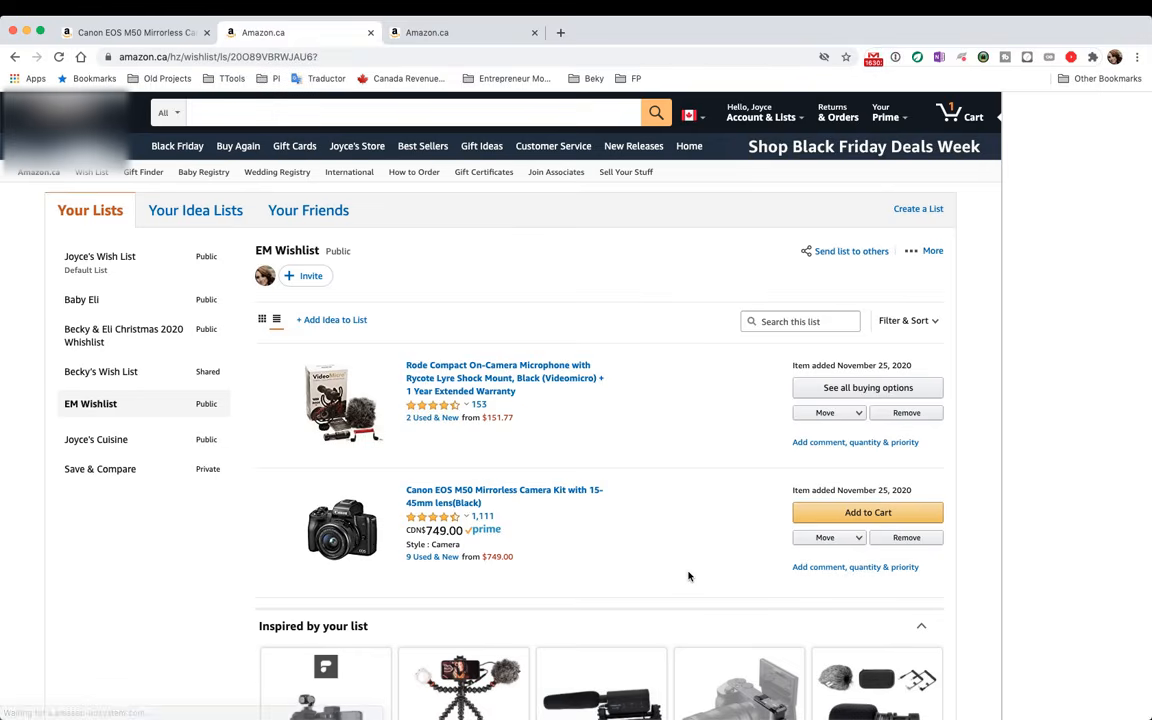
# Compare the original EM Wishlist tab with the share-link tab, where EM Wishlist still shows Shared
pyautogui.click(428, 34)
pyautogui.click(278, 34)
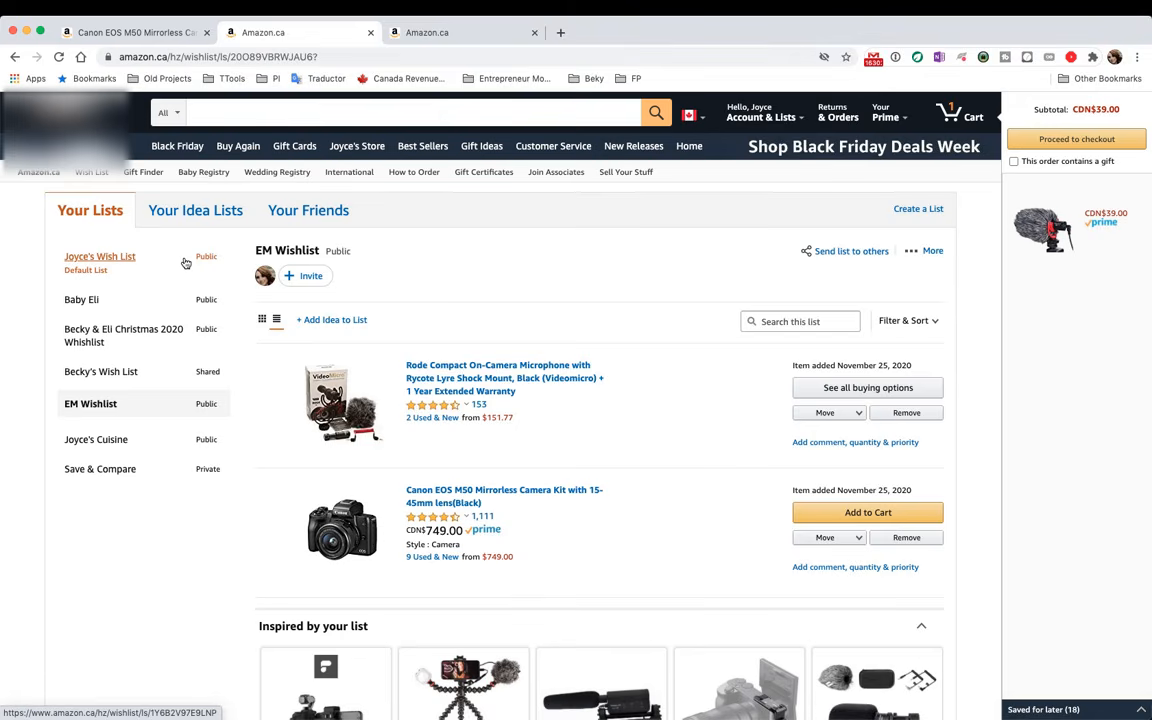
pyautogui.click(263, 113)
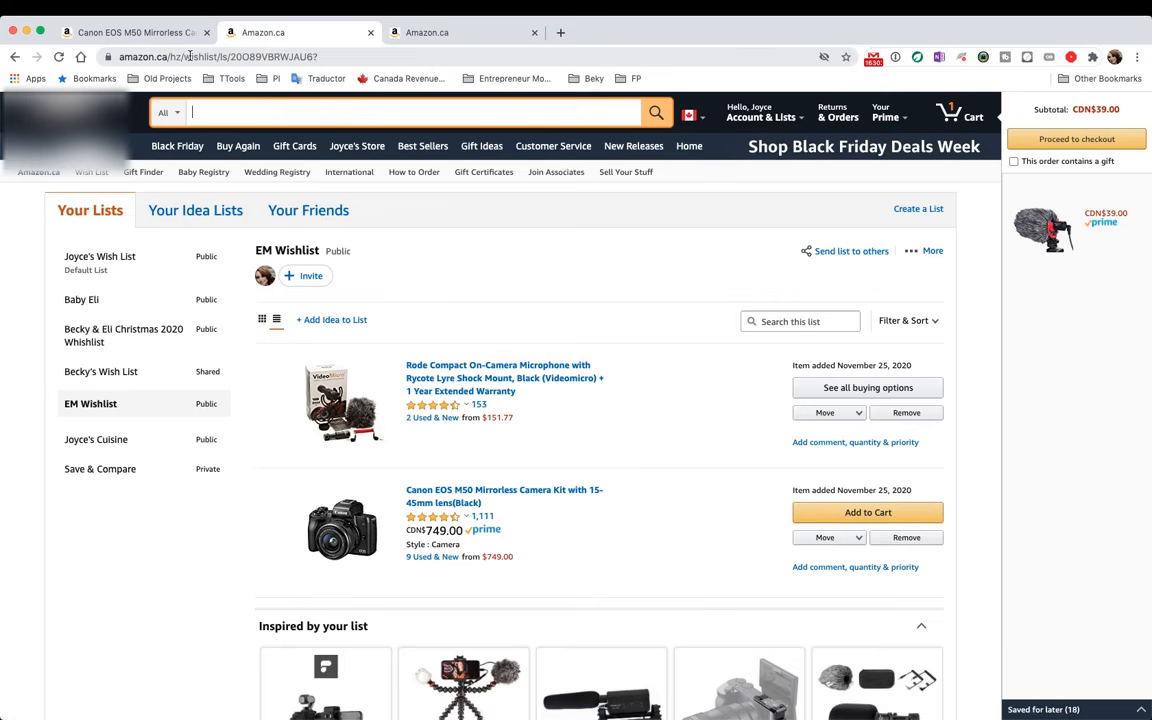
pyautogui.click(446, 34)
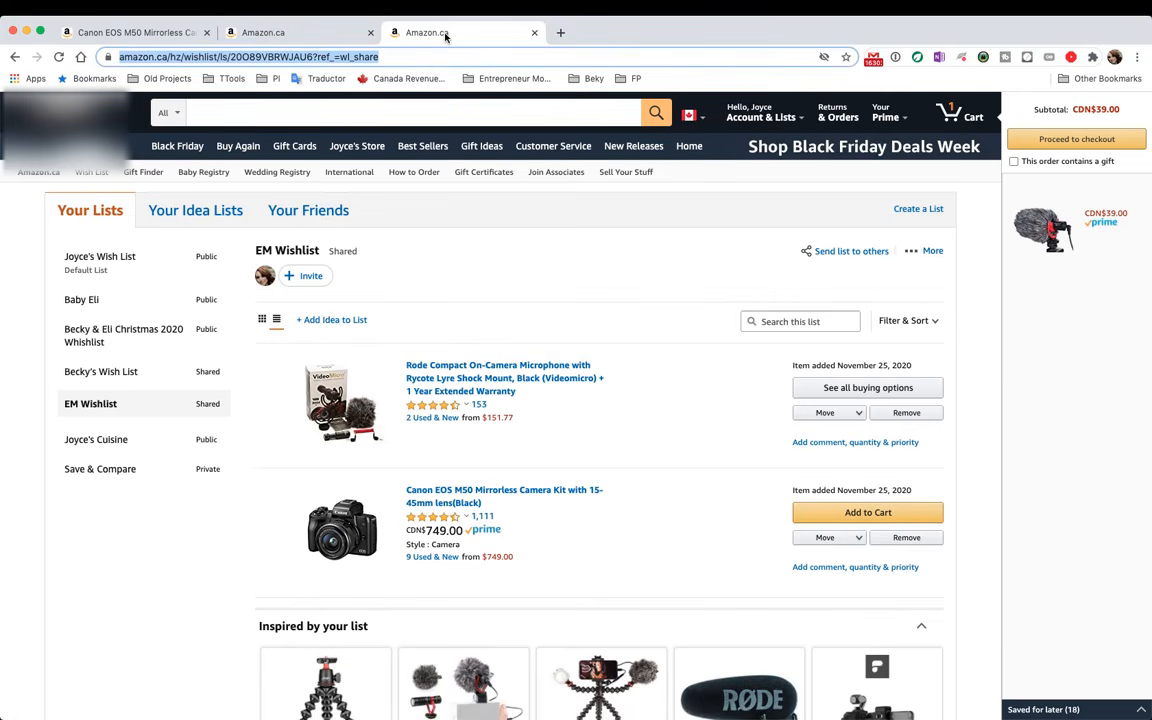